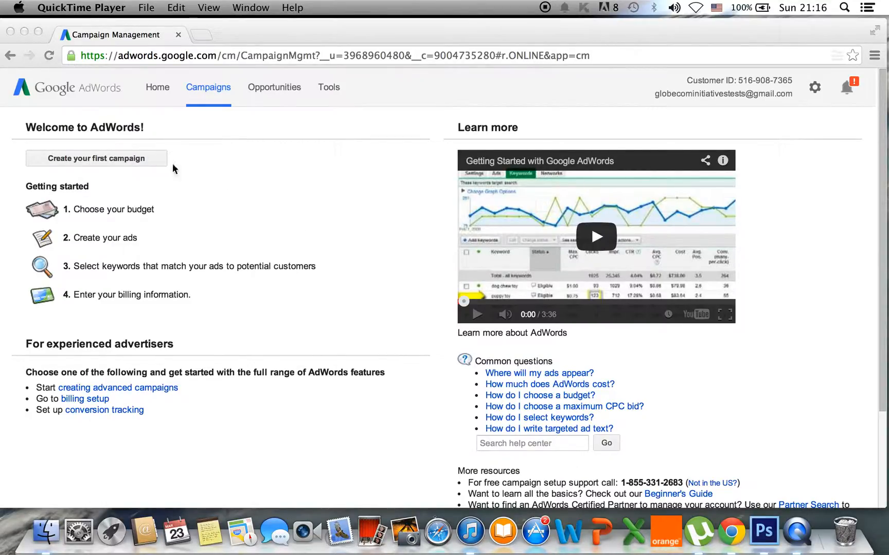
Step: Start creating the first campaign and name it "Test"
left_click(95, 157)
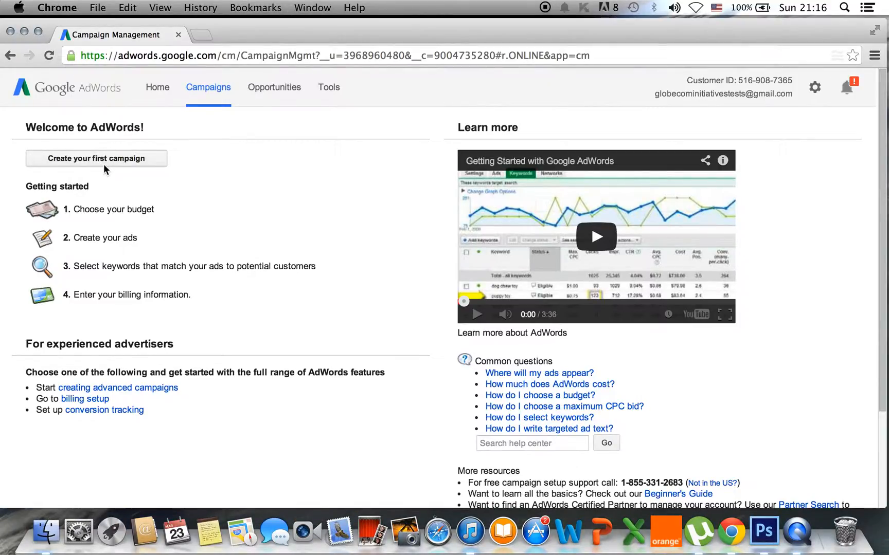
left_click(104, 160)
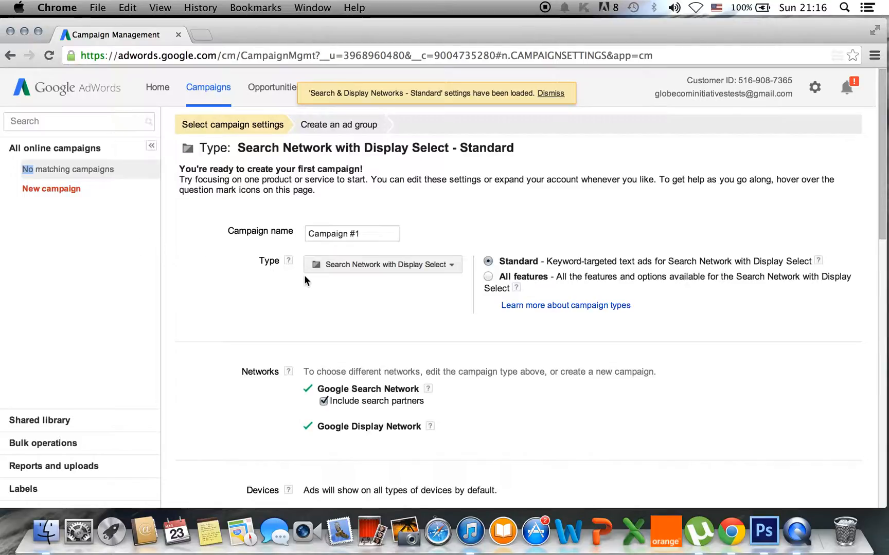
scroll(300, 294, "down", 2)
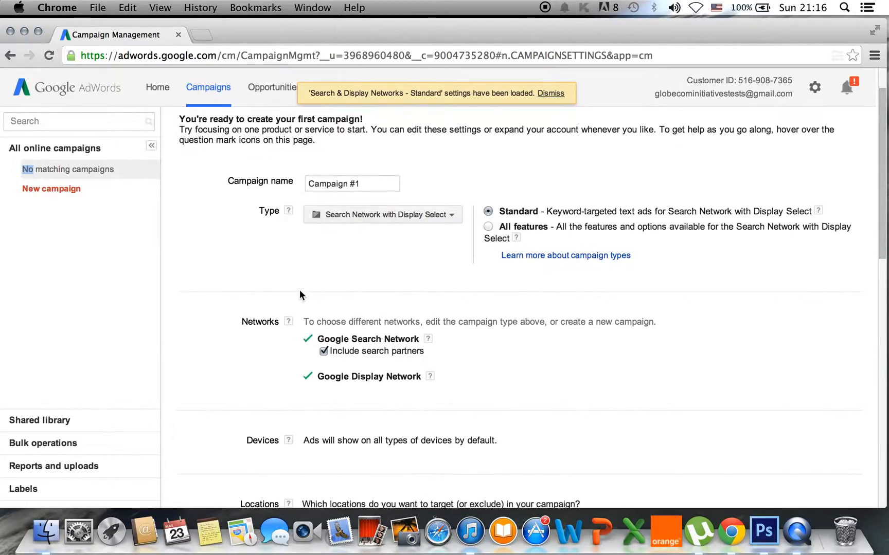
scroll(300, 295, "up", 2)
left_click_drag(383, 234, 284, 232)
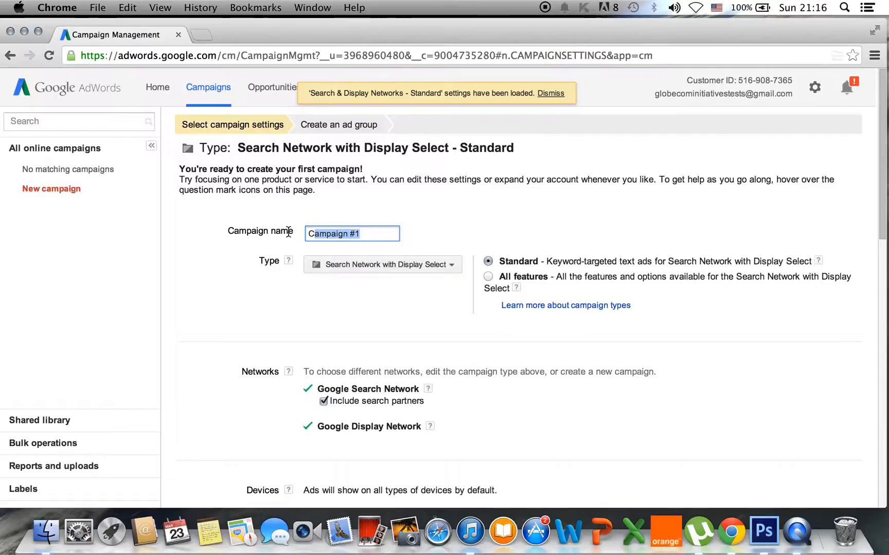
type("Test")
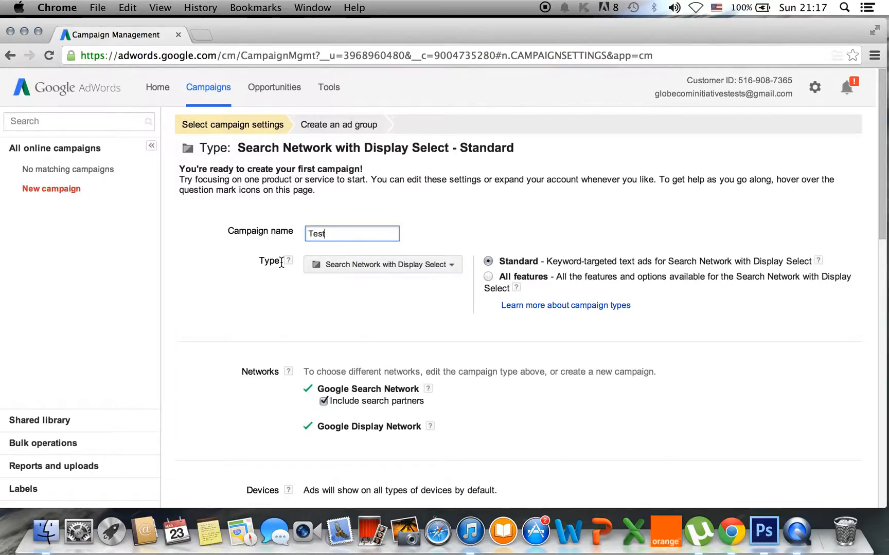
Step: Switch the campaign type to Search Network only, accepting the loss of changes made on the page
left_click(332, 264)
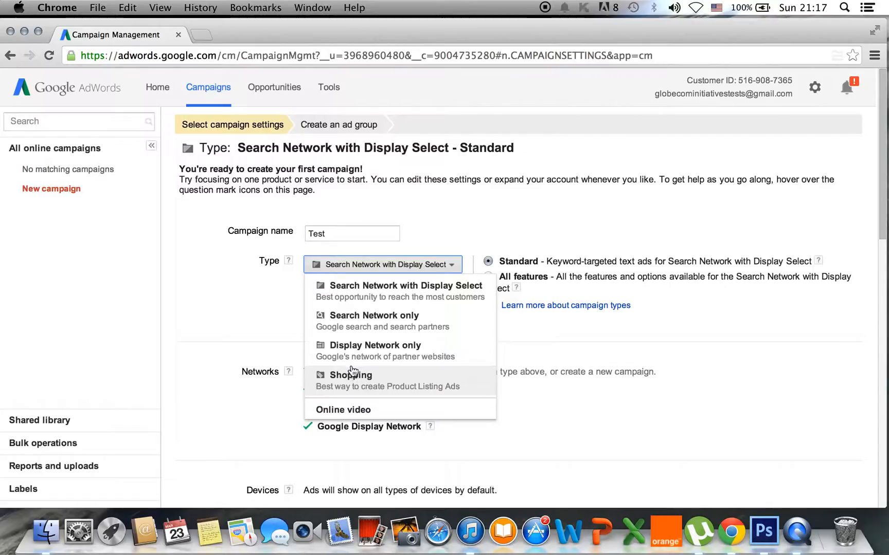
left_click(363, 317)
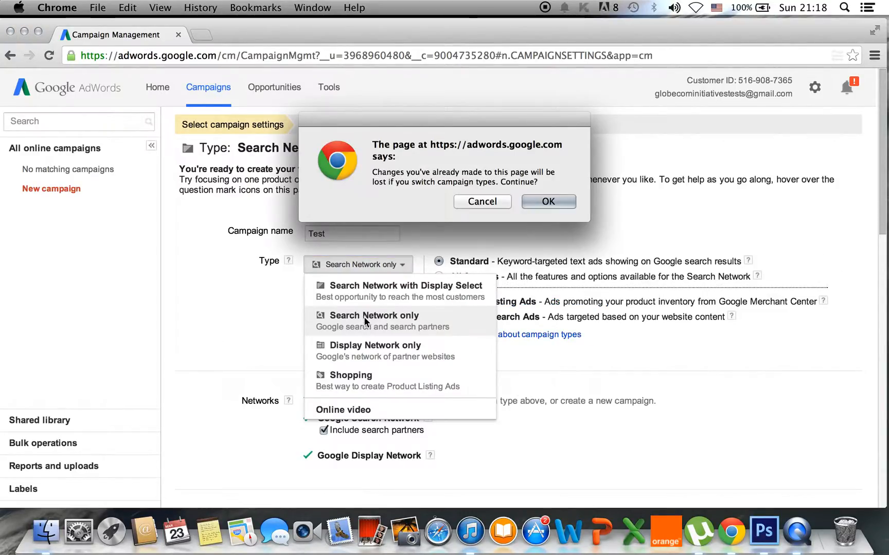
left_click(546, 200)
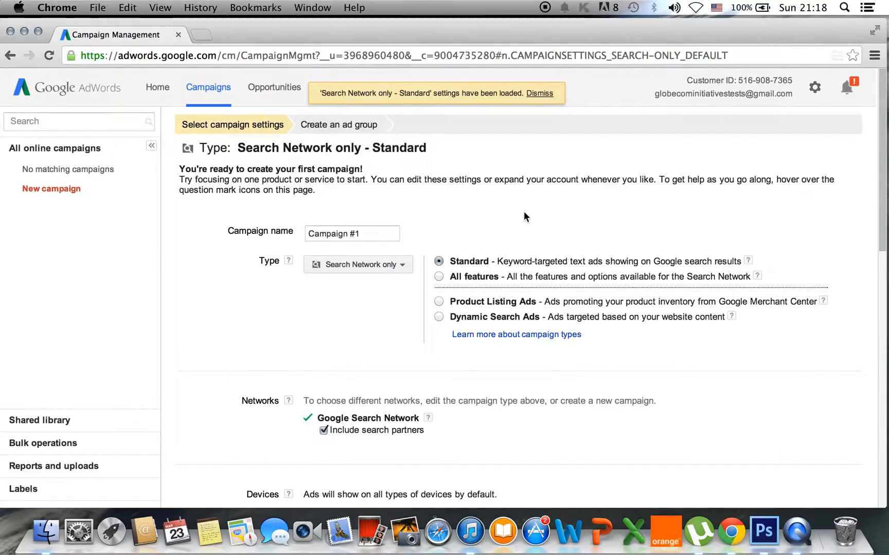
Step: Name the campaign "Test" and switch its subtype to All features, accepting the loss of page changes
triple_click(362, 234)
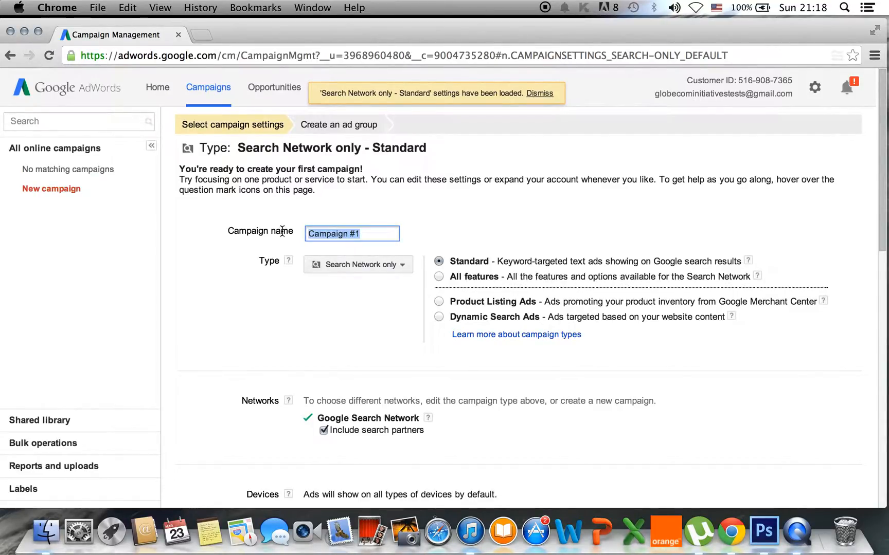
type("Test")
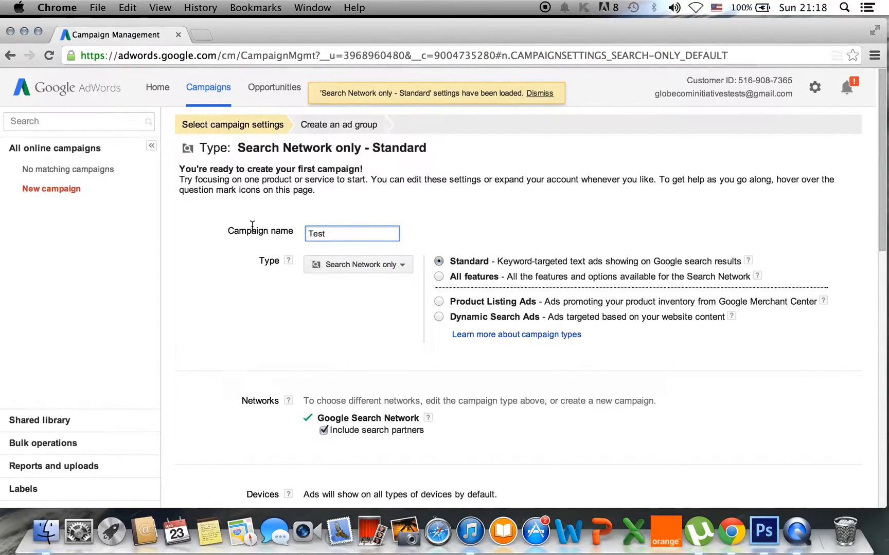
left_click(439, 277)
left_click(553, 202)
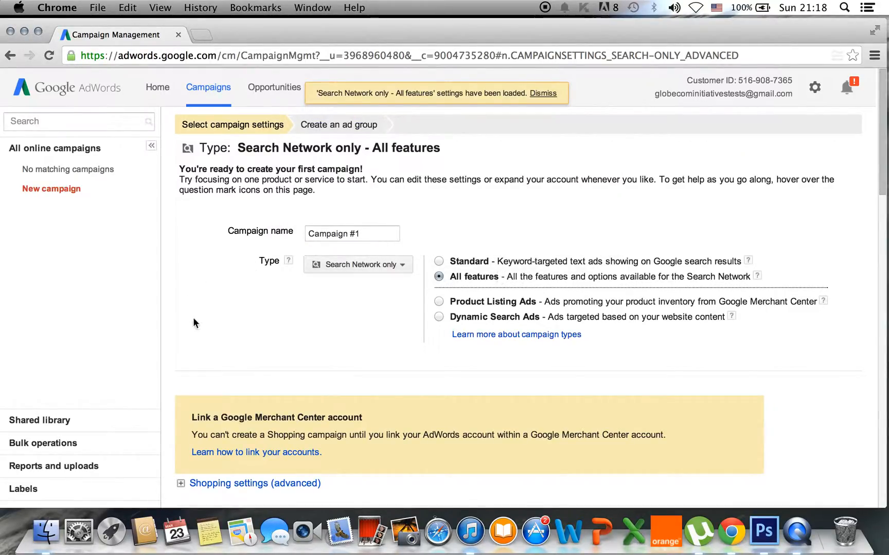
Step: Review the campaign's Networks settings, including search partners, and its Devices setting
scroll(252, 322, "down", 5)
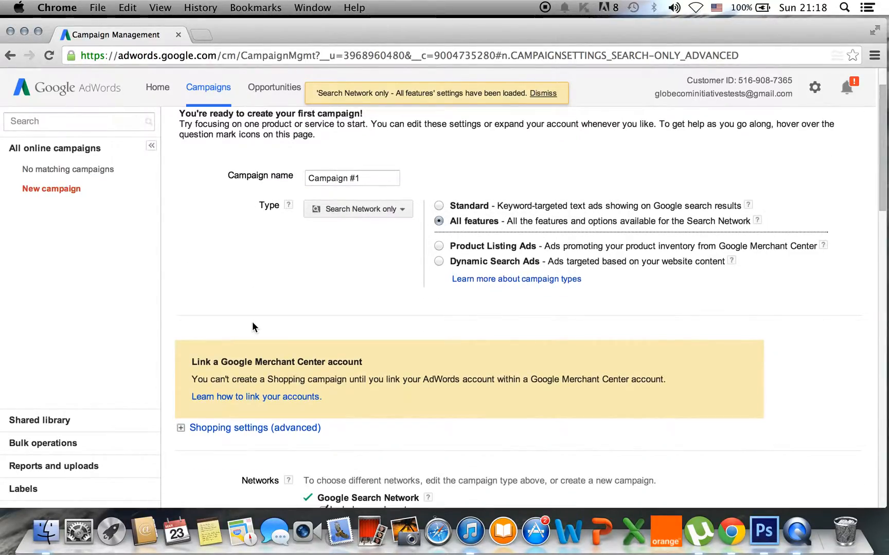
scroll(254, 321, "down", 1)
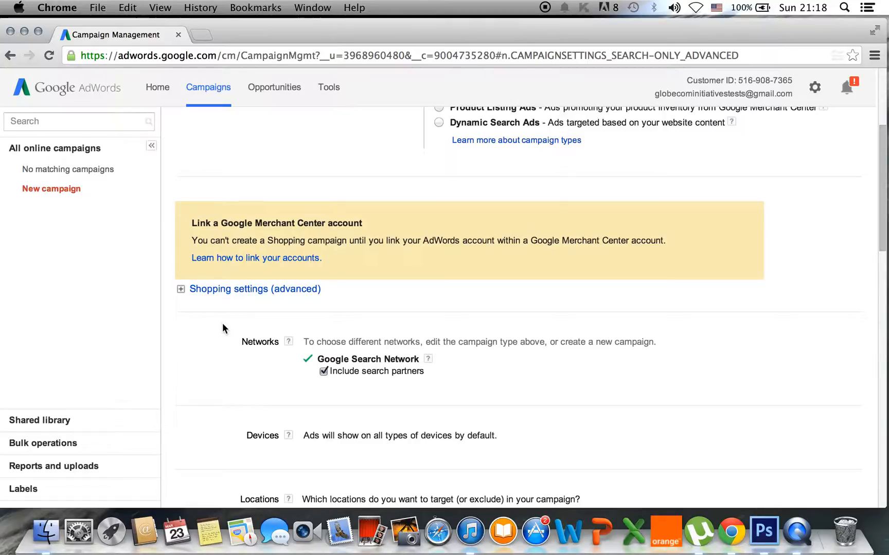
scroll(223, 324, "down", 5)
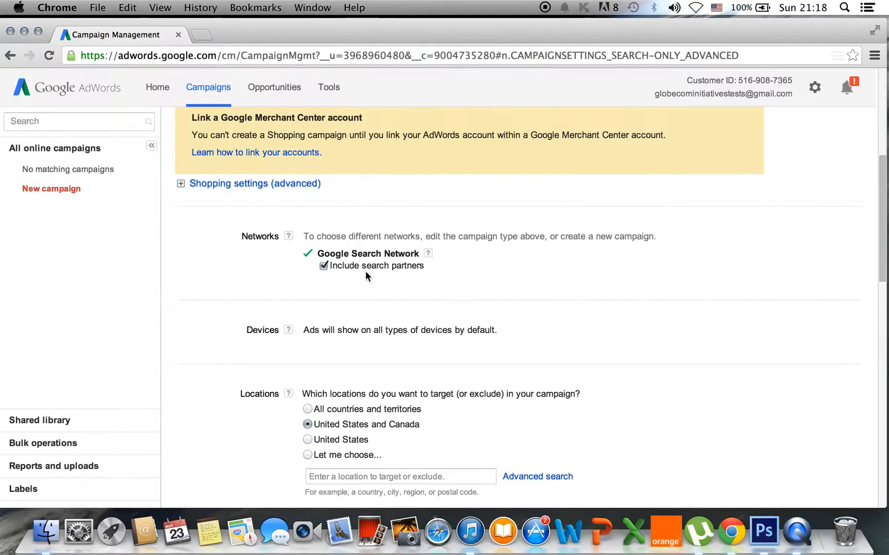
left_click(324, 267)
scroll(336, 281, "down", 3)
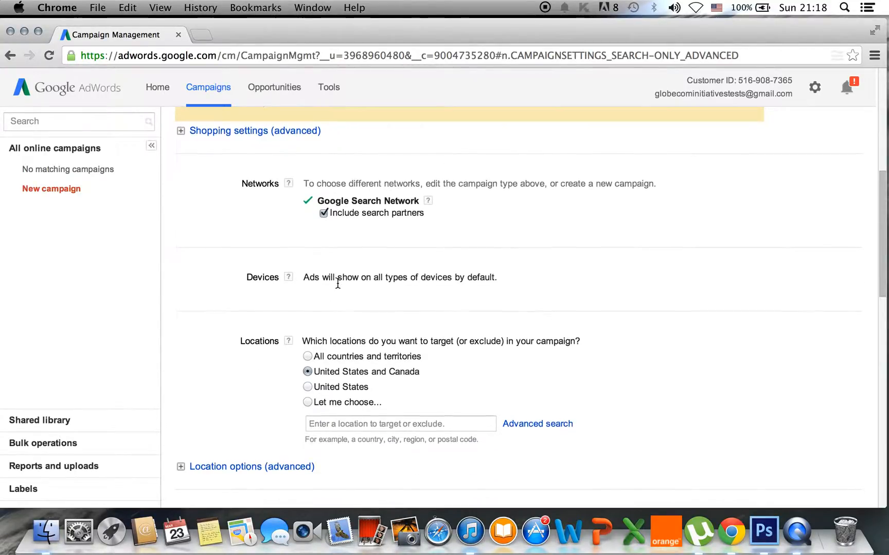
mouse_move(288, 262)
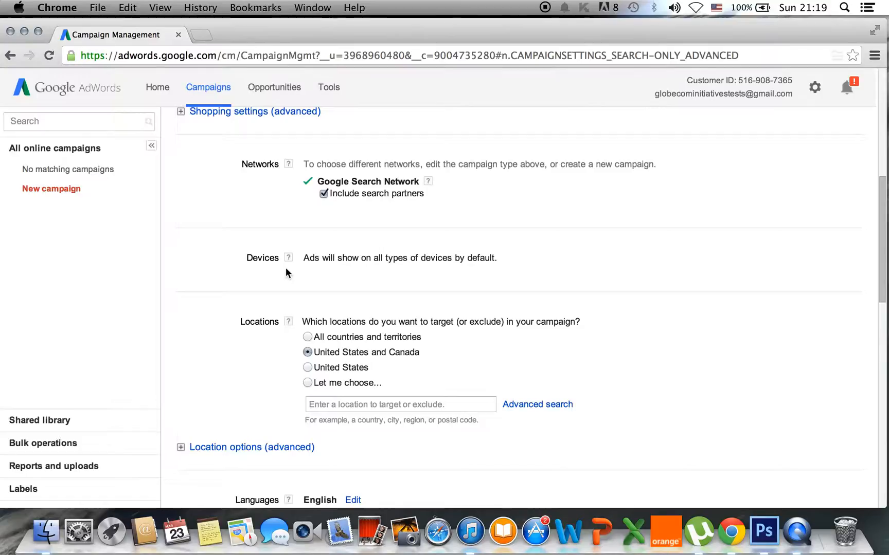
scroll(289, 268, "down", 2)
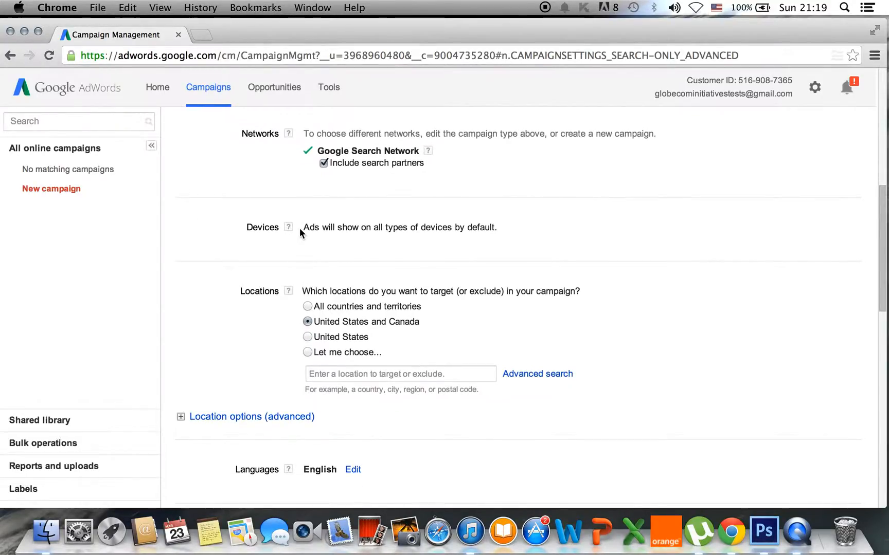
Step: Set the campaign's location targeting to "Let me choose" and activate the location entry field
scroll(356, 267, "down", 3)
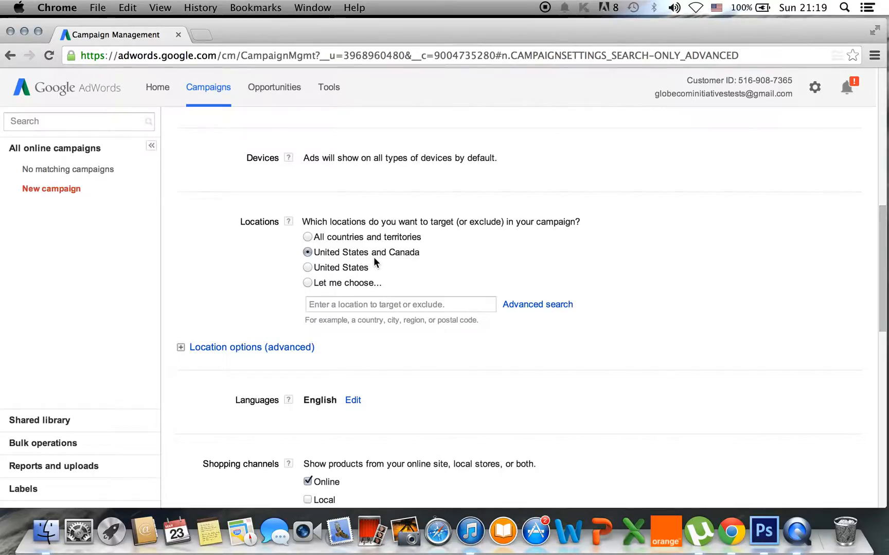
left_click(308, 282)
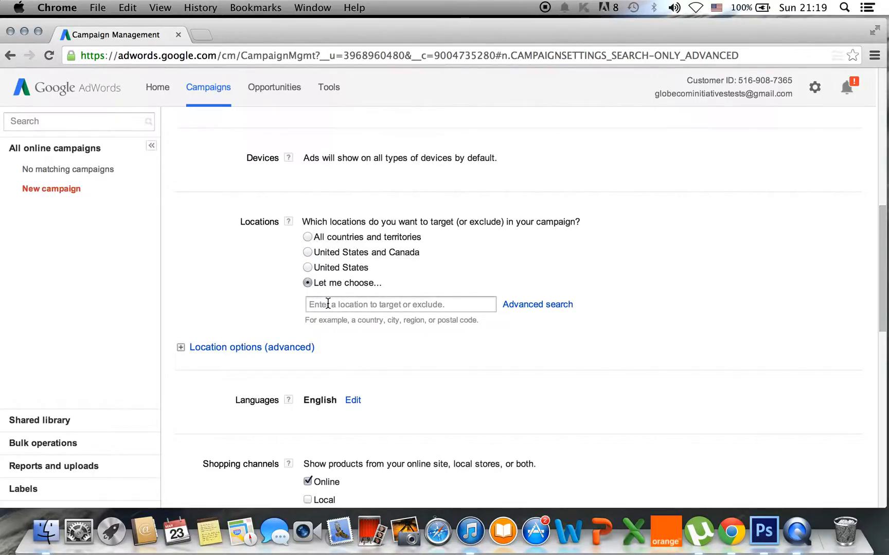
left_click(328, 304)
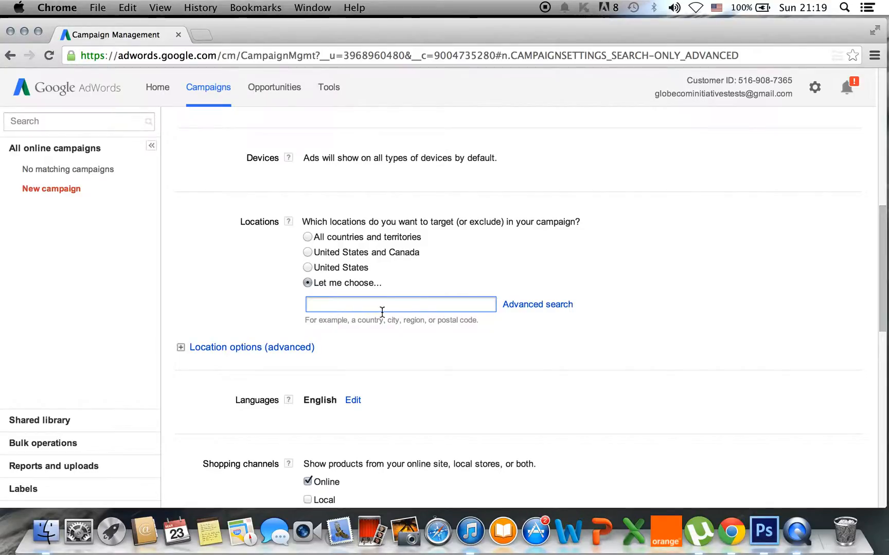
Step: Expand the advanced location options, check the target help, and target "People in my targeted location"
scroll(351, 353, "down", 1)
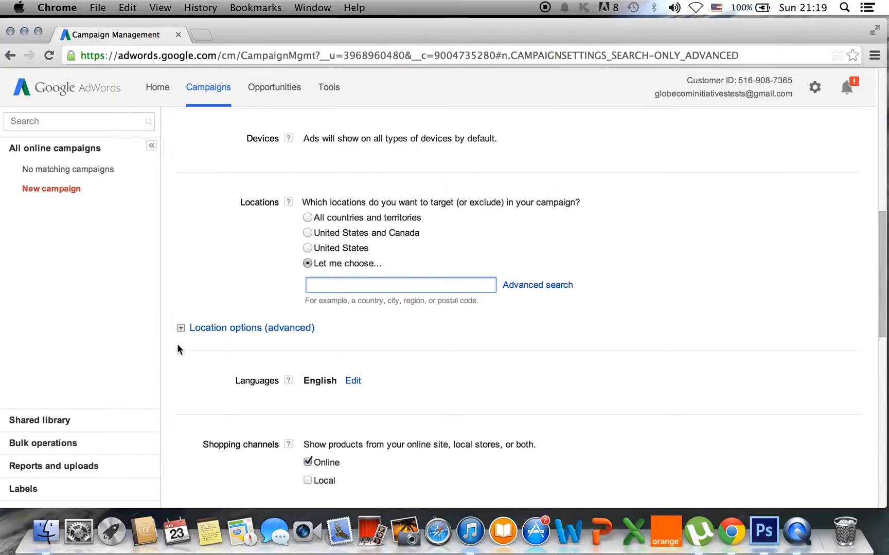
left_click(181, 329)
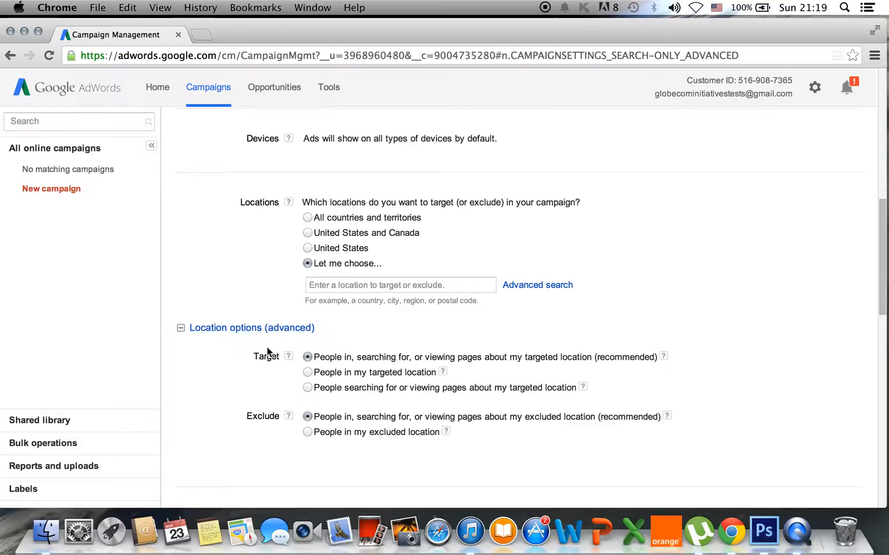
scroll(304, 391, "down", 2)
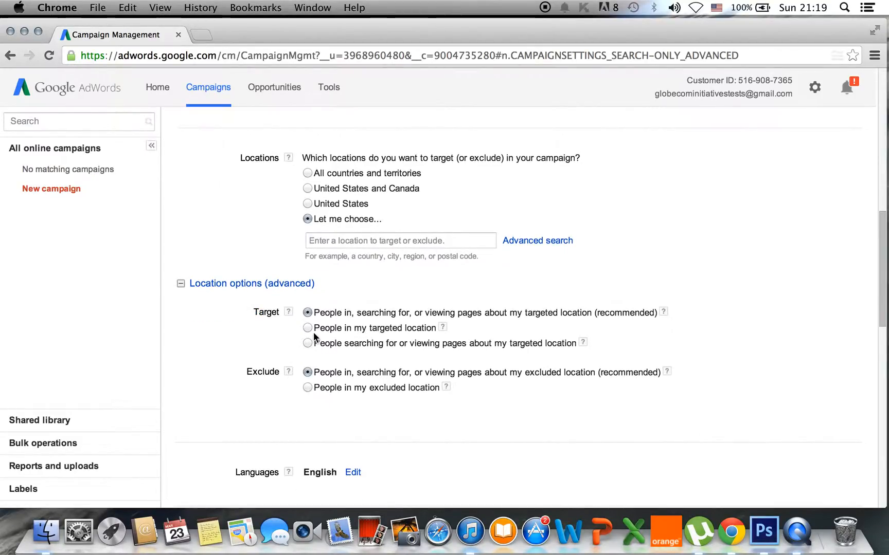
mouse_move(289, 314)
left_click(663, 312)
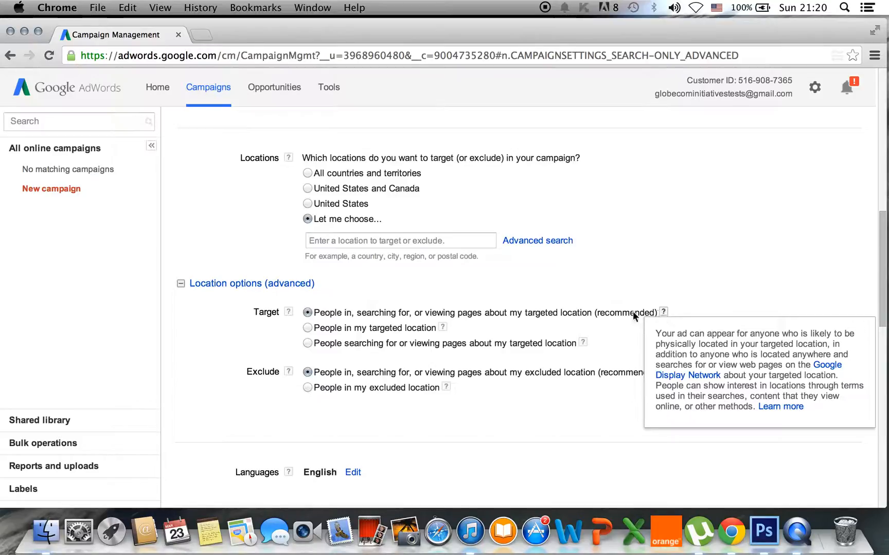
left_click(310, 329)
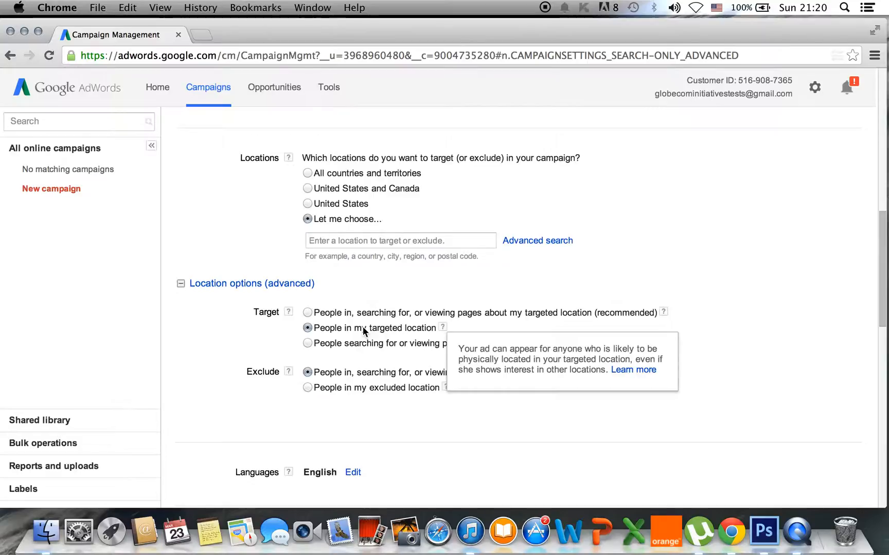
Step: Search the target locations for "new" and close the suggestions without adding one
left_click(342, 241)
type("new")
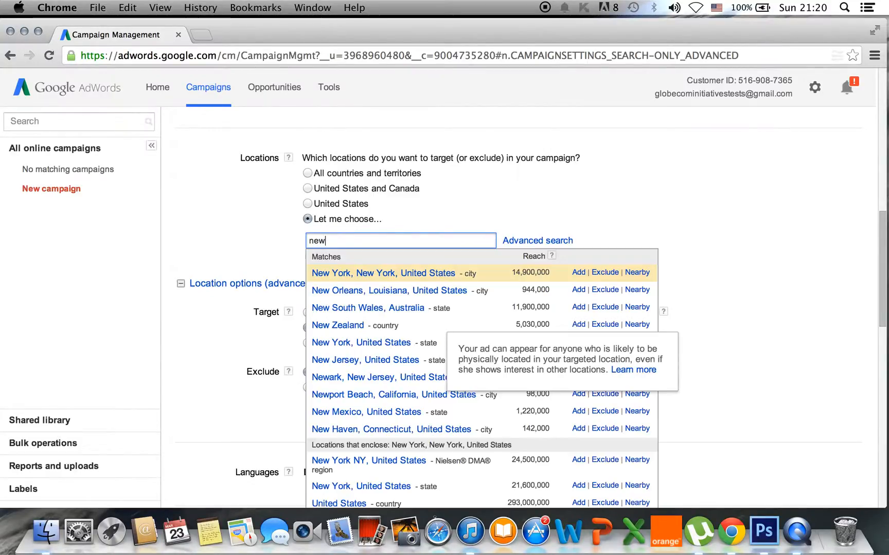
left_click(262, 229)
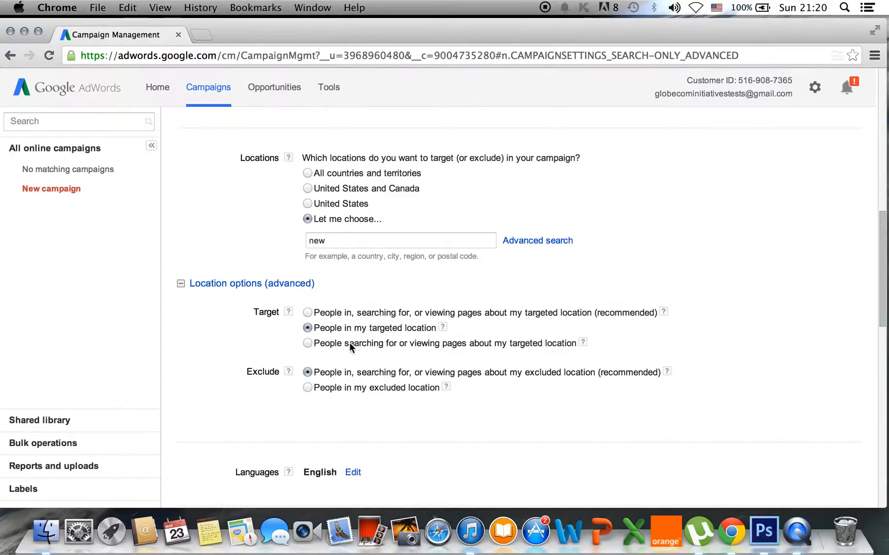
Step: Set the location exclusion to "People in my excluded location" and consult the Exclude help
scroll(349, 342, "down", 5)
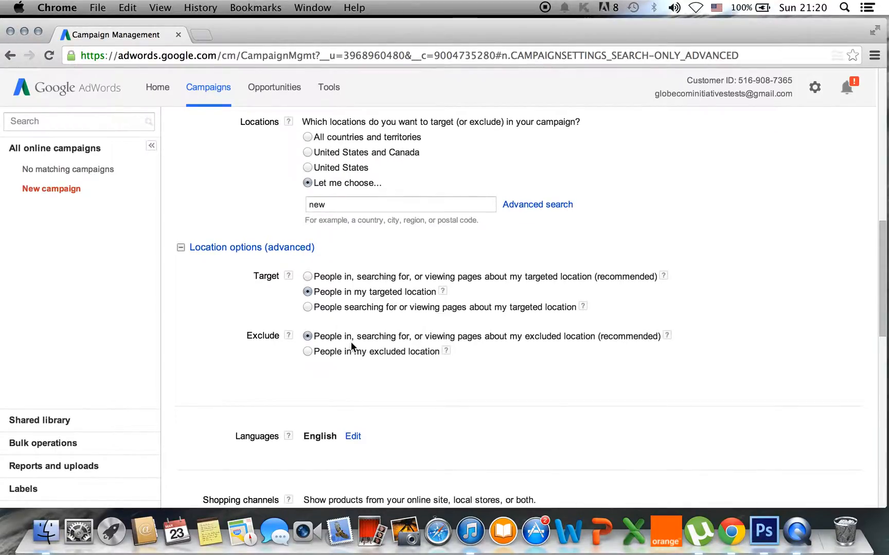
scroll(337, 338, "down", 4)
scroll(282, 235, "up", 4)
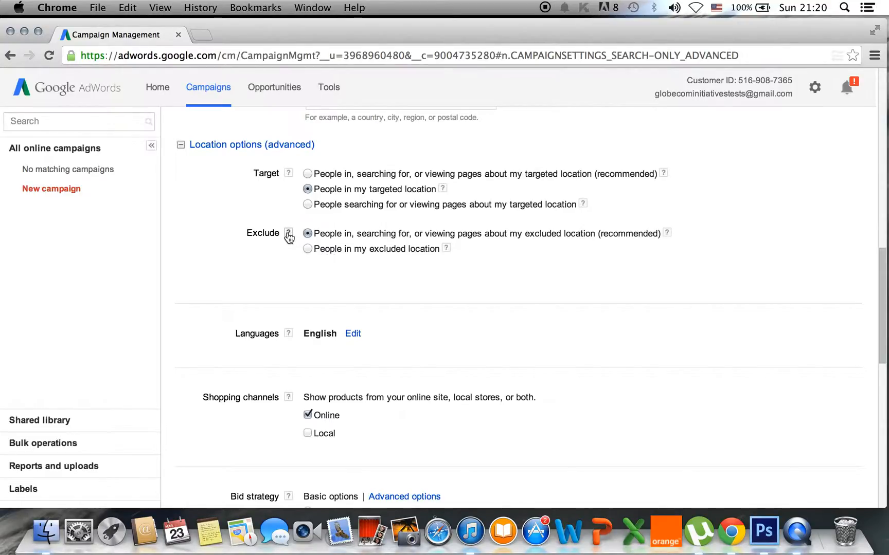
mouse_move(289, 239)
left_click(309, 248)
left_click(288, 233)
Step: Open the campaign's language list for editing and consult the Languages help
scroll(225, 251, "down", 1)
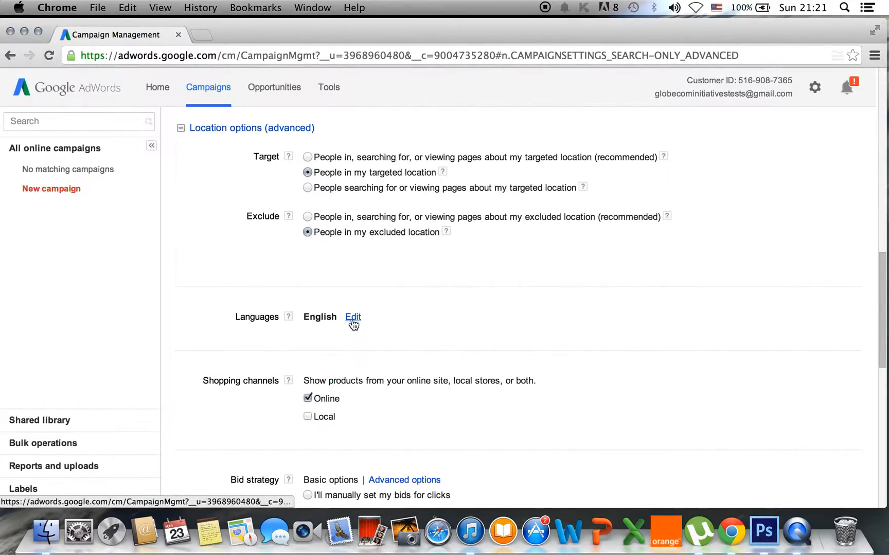
scroll(353, 323, "down", 2)
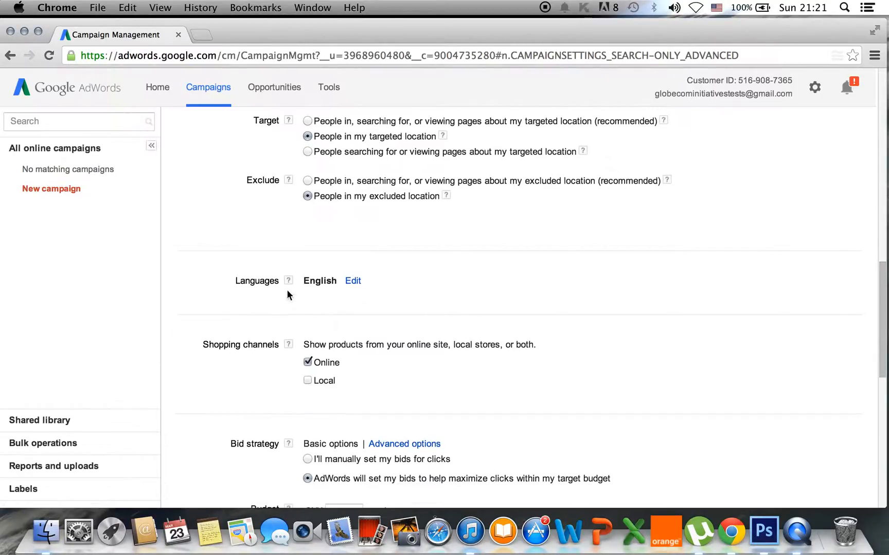
left_click(353, 281)
scroll(531, 381, "down", 3)
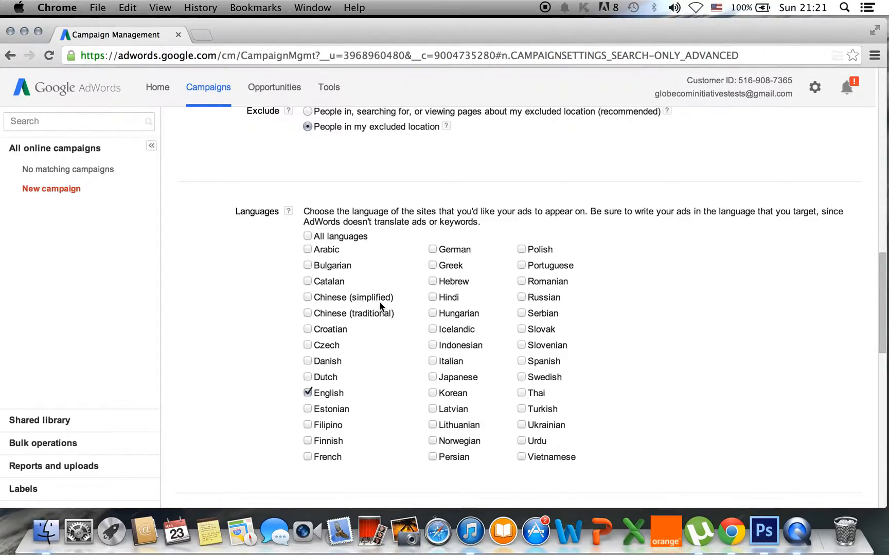
scroll(380, 302, "down", 3)
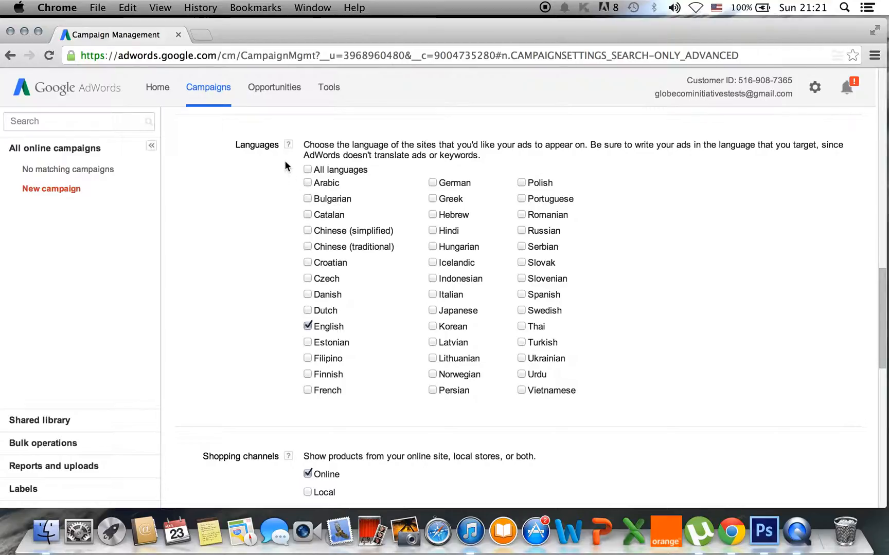
left_click(291, 146)
Step: Switch the campaign's bid strategy to "I'll manually set my bids for clicks", comparing it with the automatic bidding option
scroll(378, 338, "down", 1)
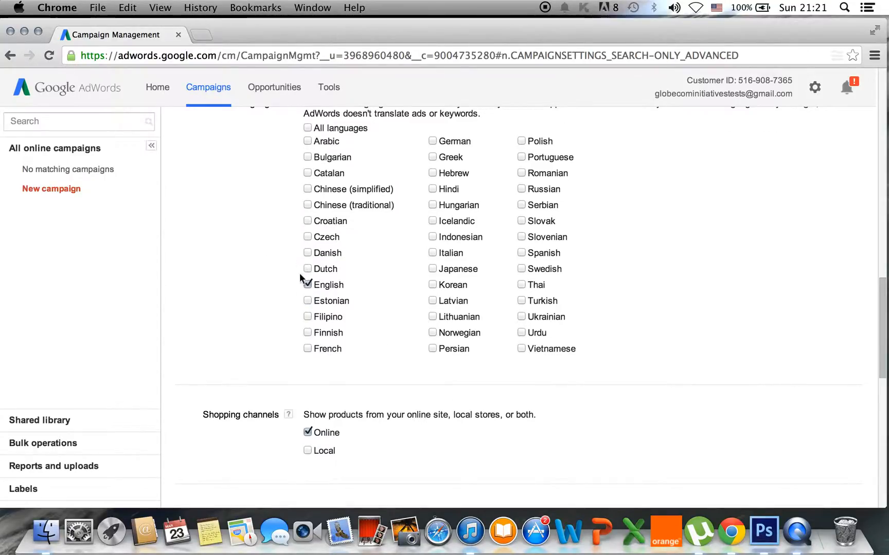
scroll(300, 273, "down", 5)
scroll(286, 292, "down", 4)
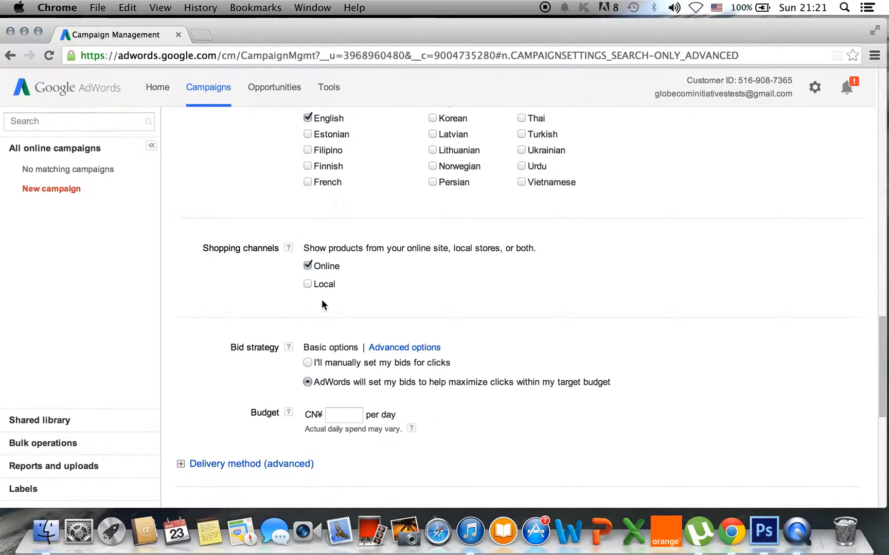
scroll(321, 299, "down", 1)
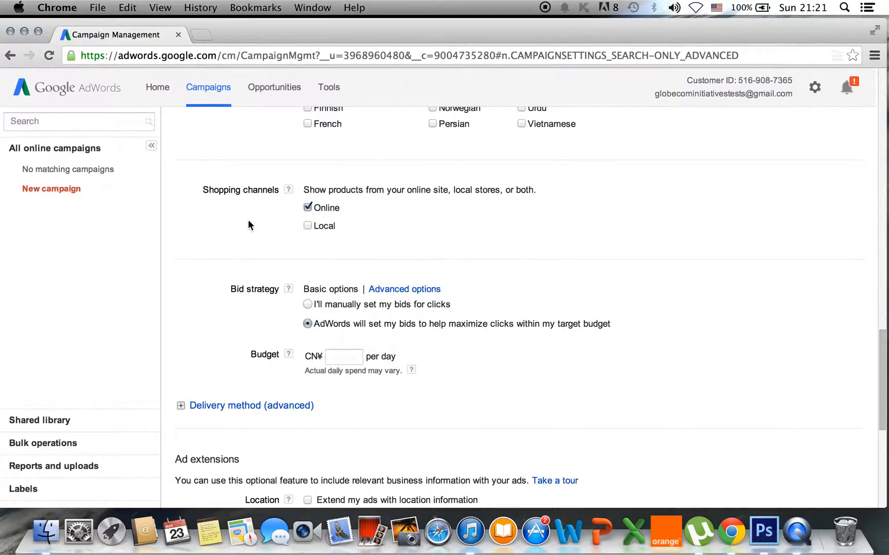
scroll(293, 276, "down", 4)
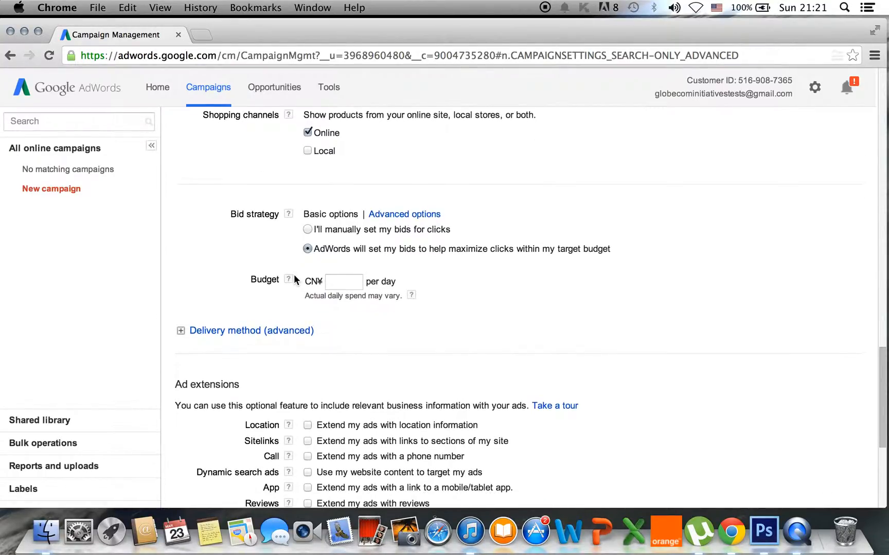
scroll(293, 274, "down", 2)
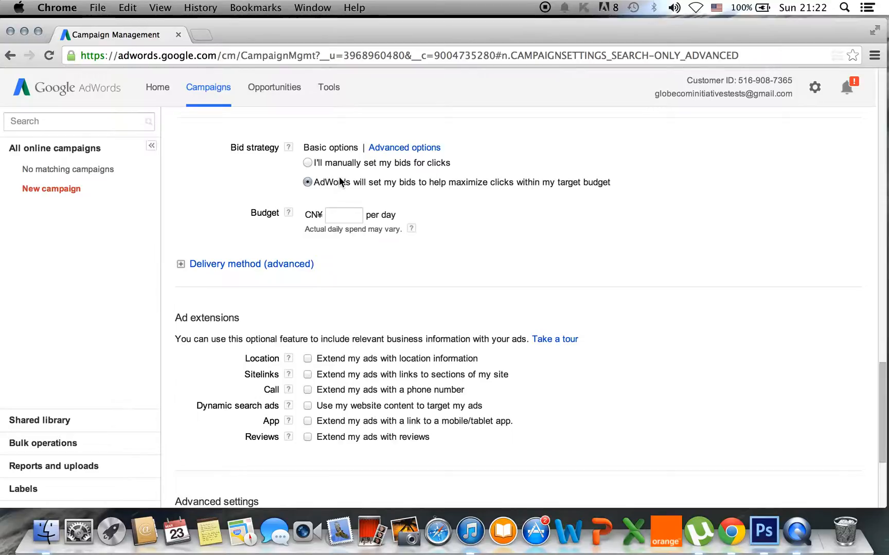
left_click(308, 162)
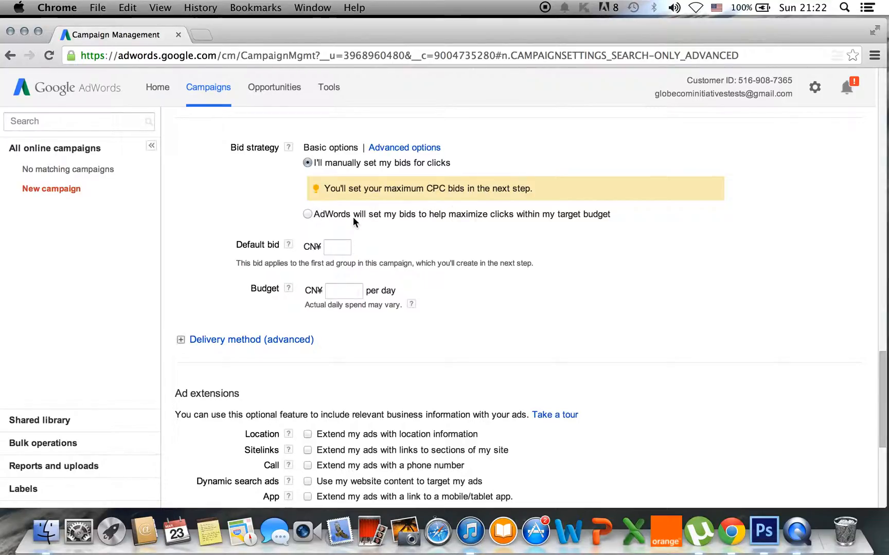
left_click(307, 214)
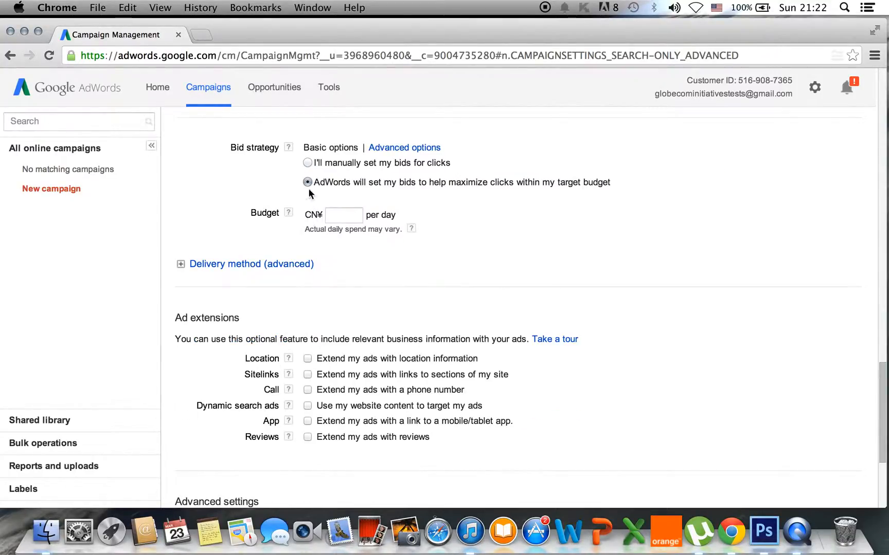
left_click(307, 164)
scroll(280, 242, "down", 1)
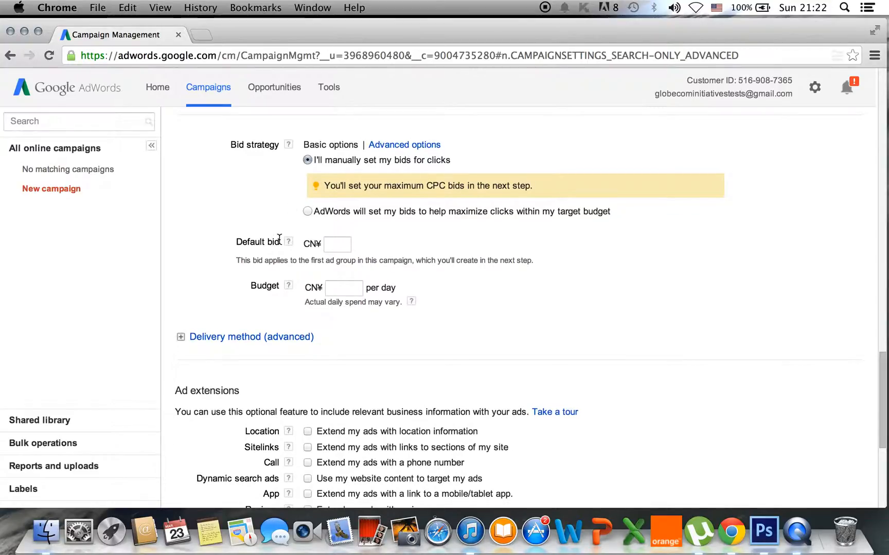
Step: Set the default bid to CN¥ 1 and the campaign budget to CN¥ 100 per day
scroll(283, 247, "down", 1)
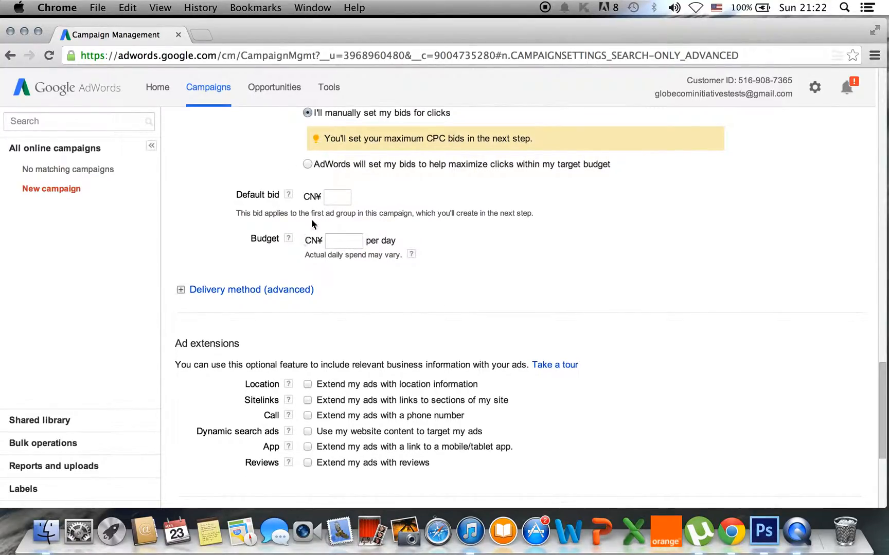
left_click(336, 198)
type("1")
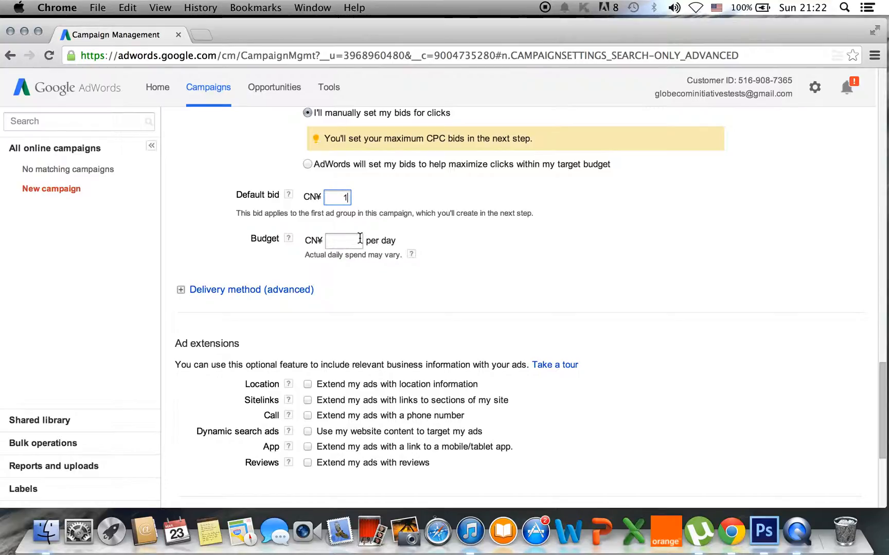
scroll(354, 293, "down", 1)
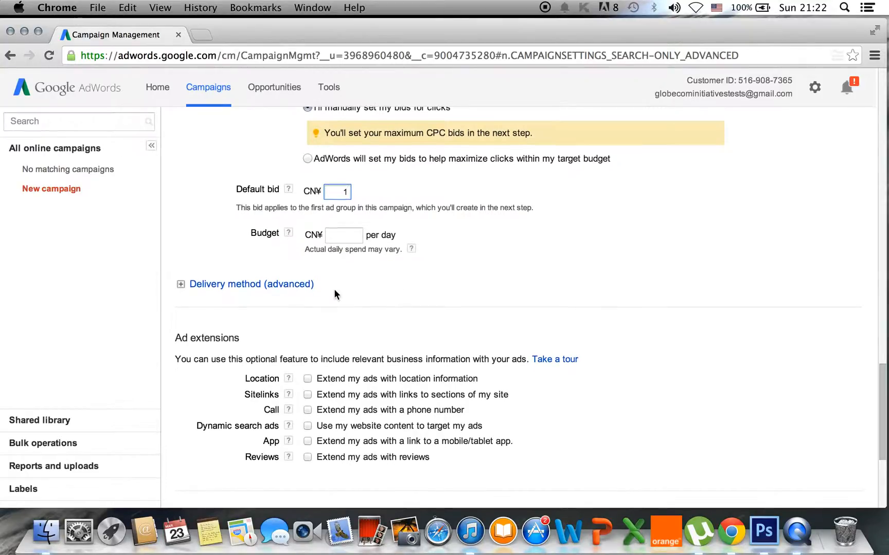
scroll(334, 294, "down", 3)
left_click(344, 219)
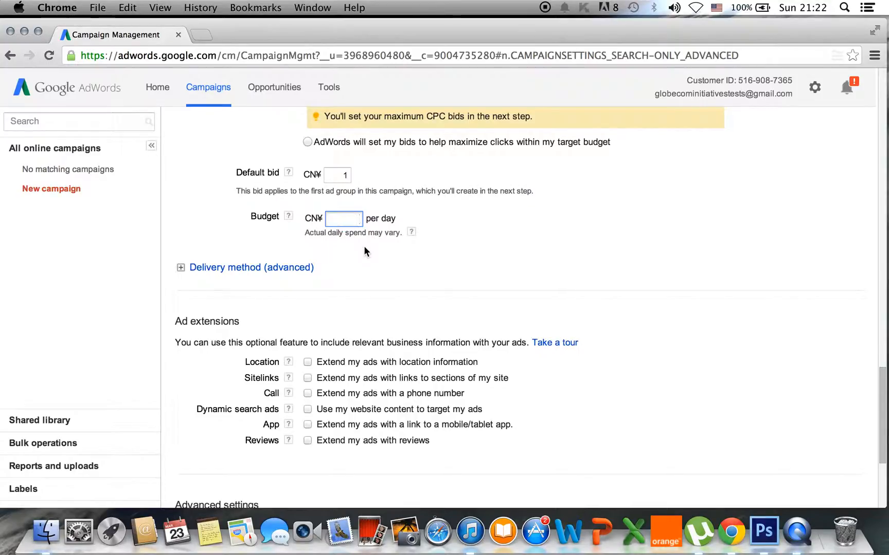
type("100")
Step: Expand the campaign's advanced schedule settings and create a custom ad schedule
scroll(354, 272, "down", 5)
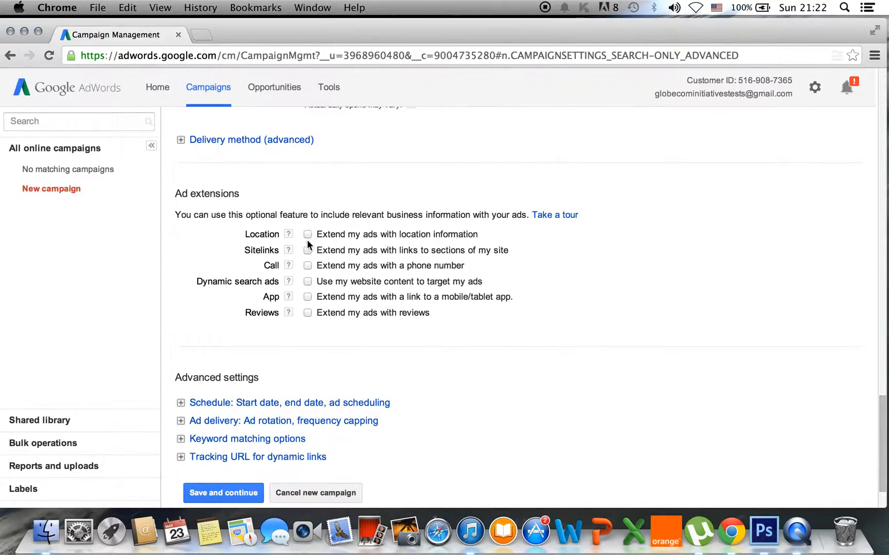
scroll(307, 239, "down", 1)
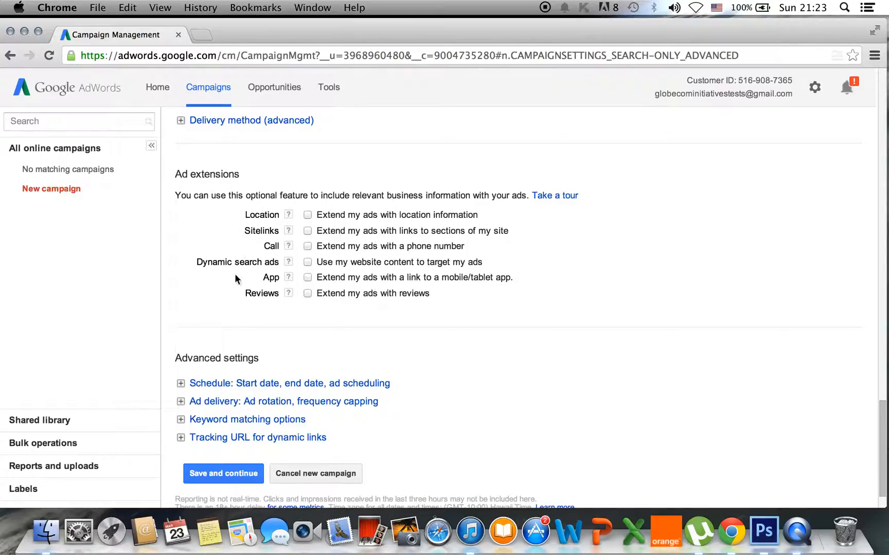
scroll(234, 341, "down", 2)
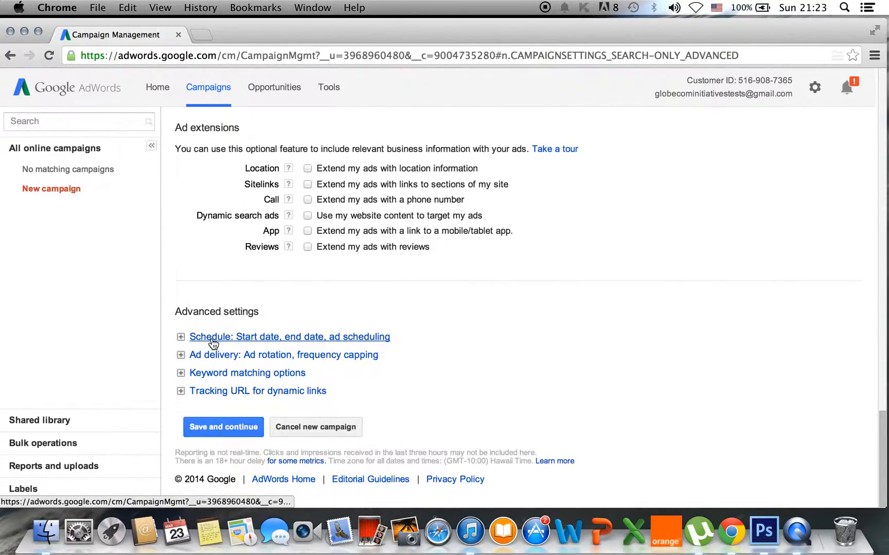
left_click(182, 337)
scroll(193, 353, "down", 3)
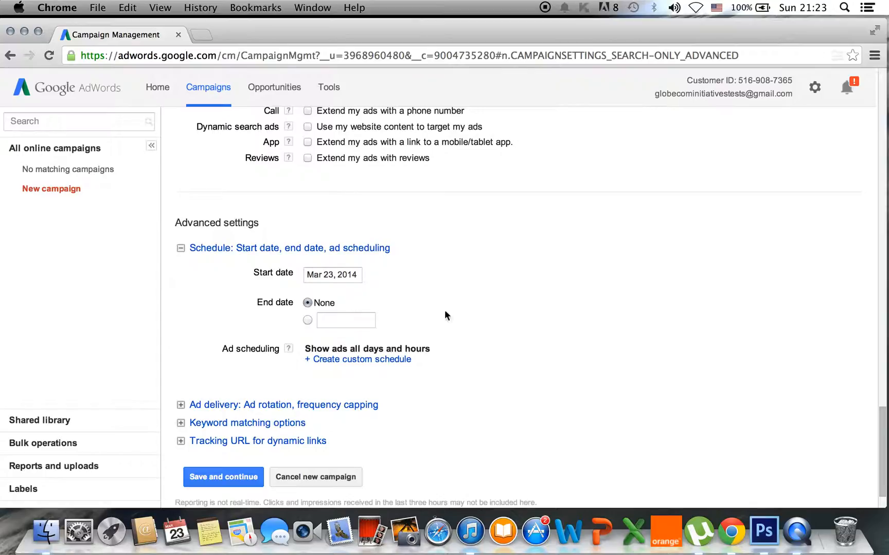
scroll(436, 340, "down", 2)
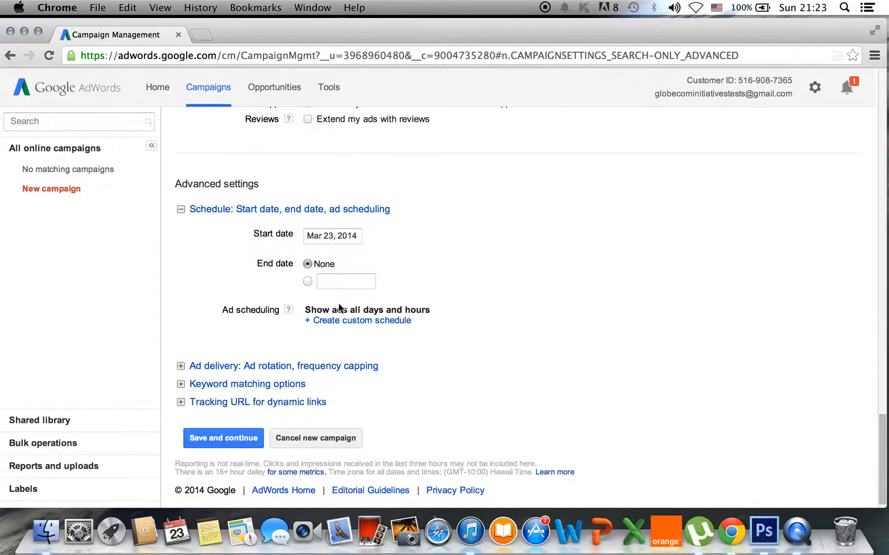
left_click(325, 321)
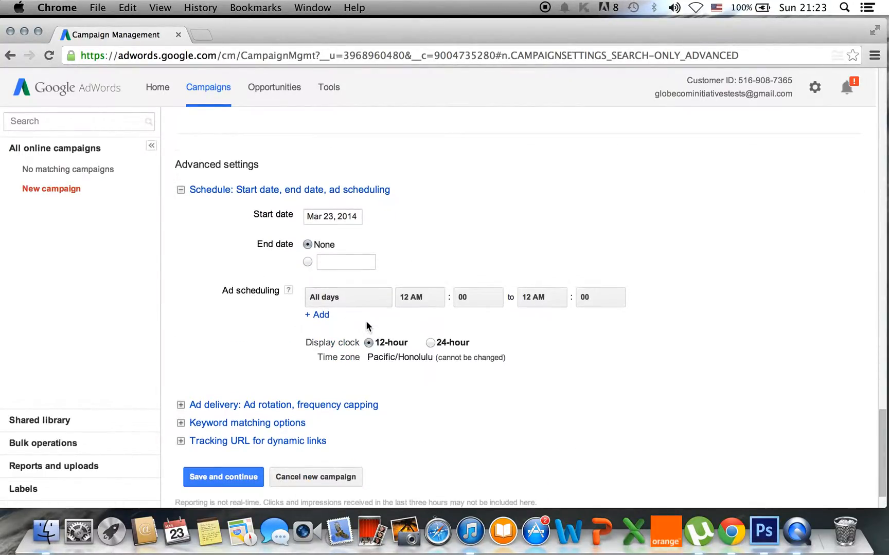
Step: Add a second ad schedule entry, browse its day choices, and remove that entry
scroll(366, 322, "down", 2)
left_click(318, 296)
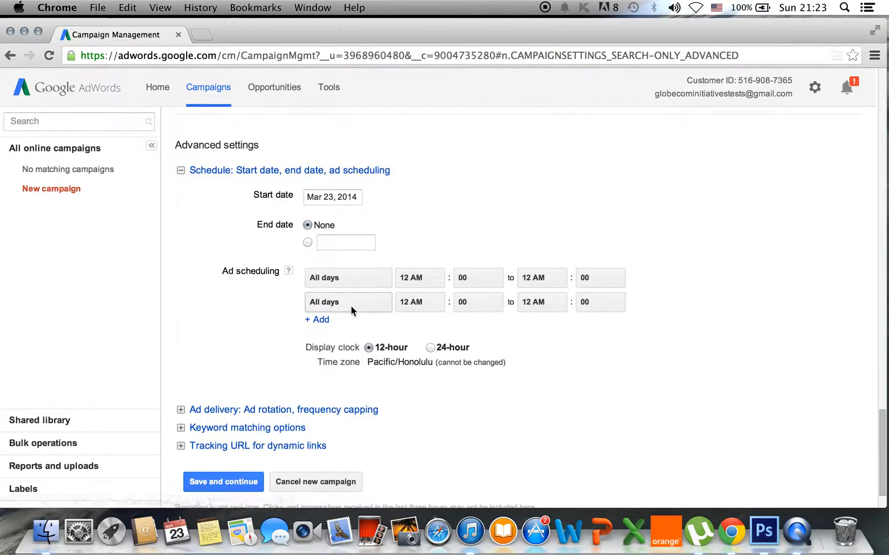
left_click(353, 304)
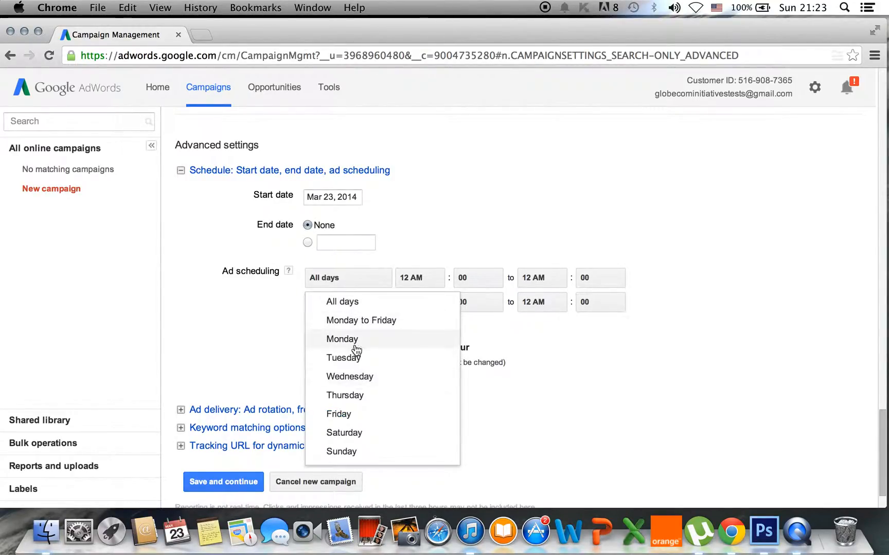
left_click(541, 355)
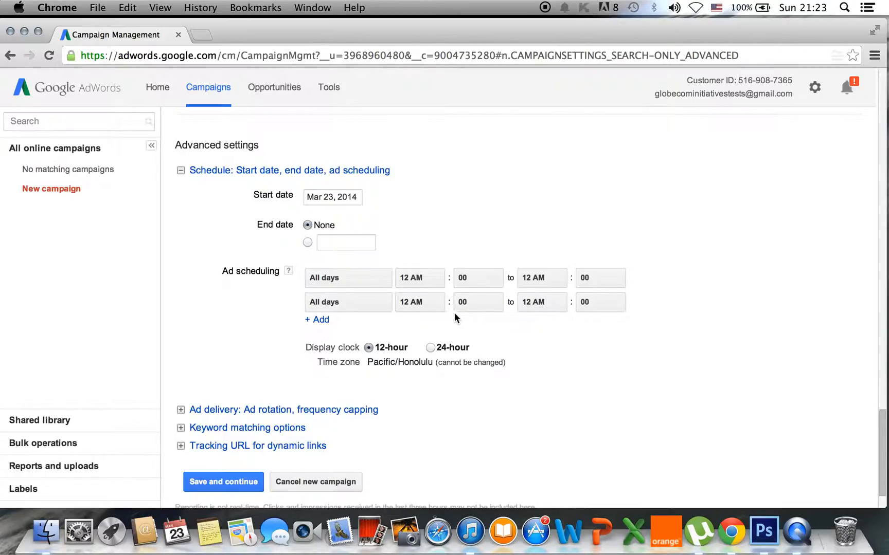
mouse_move(503, 307)
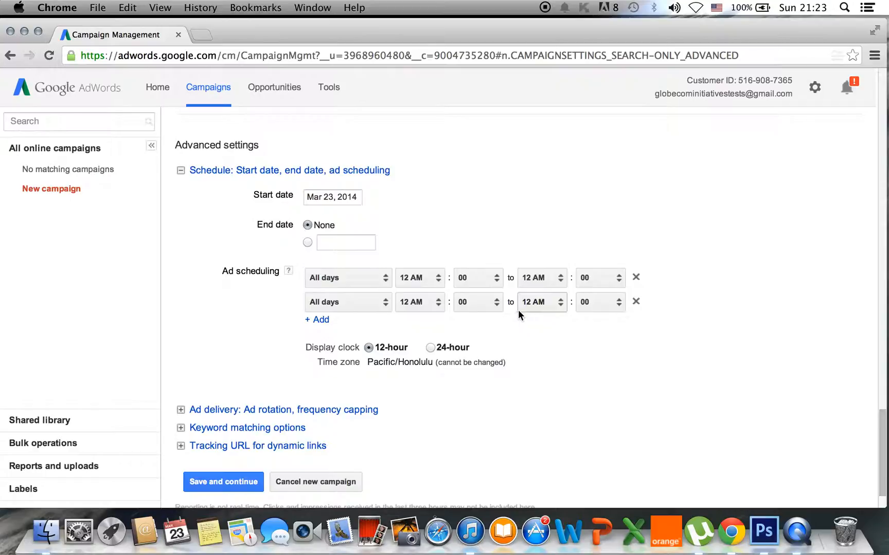
scroll(372, 339, "down", 2)
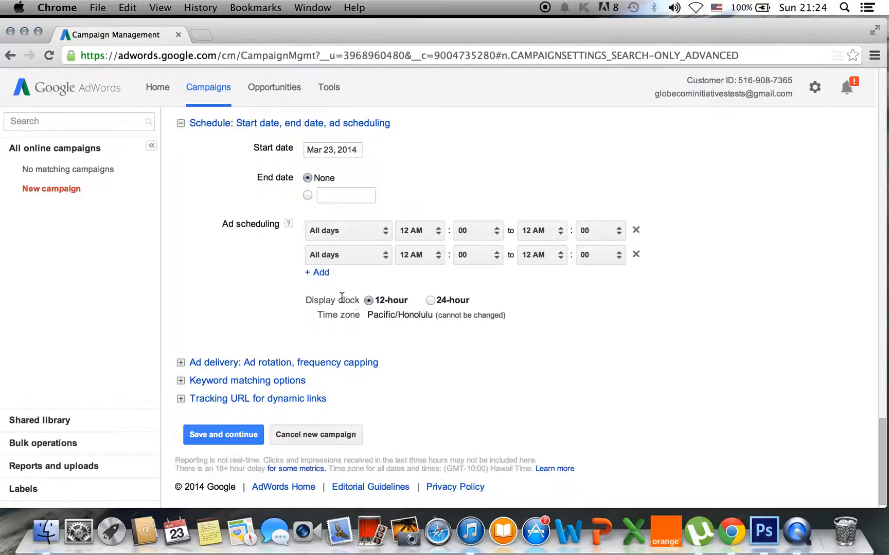
left_click(636, 255)
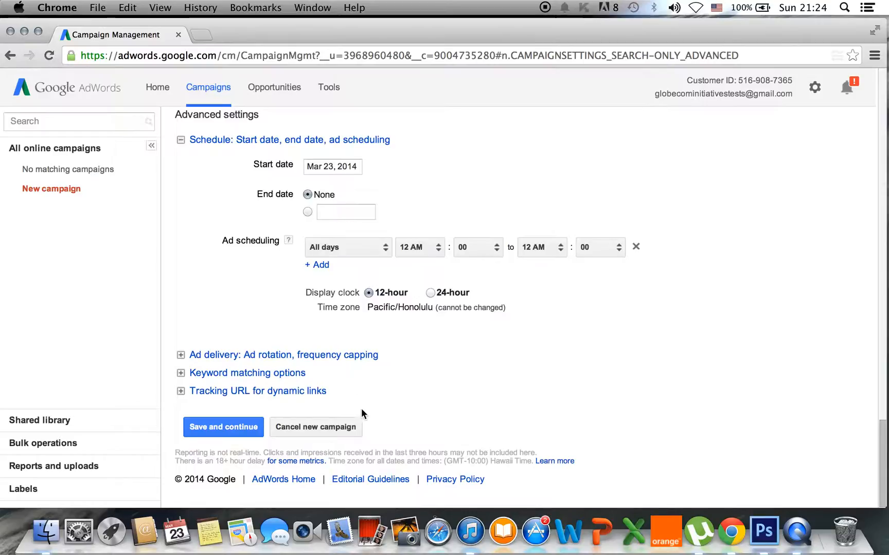
Step: Expand the ad delivery settings, set the ad rotation to "Rotate evenly", and try to save the campaign
left_click(192, 358)
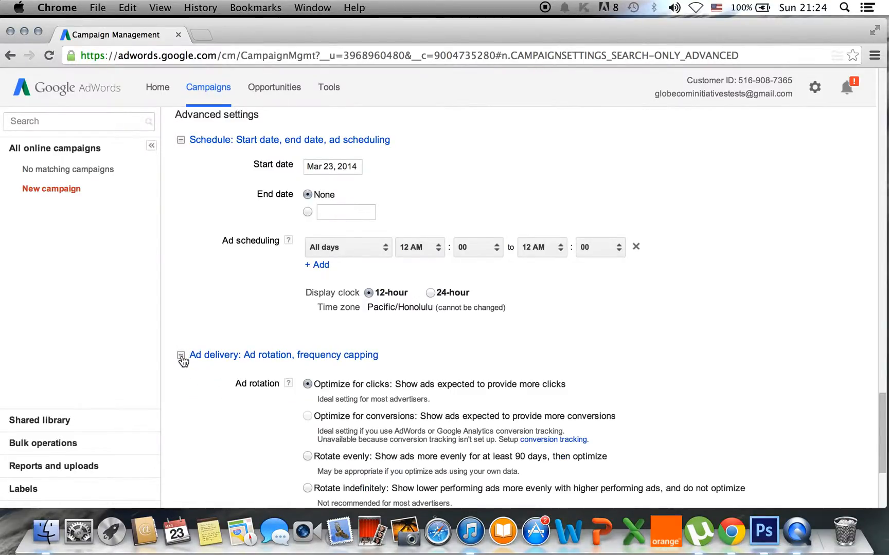
scroll(201, 358, "down", 2)
scroll(202, 355, "down", 2)
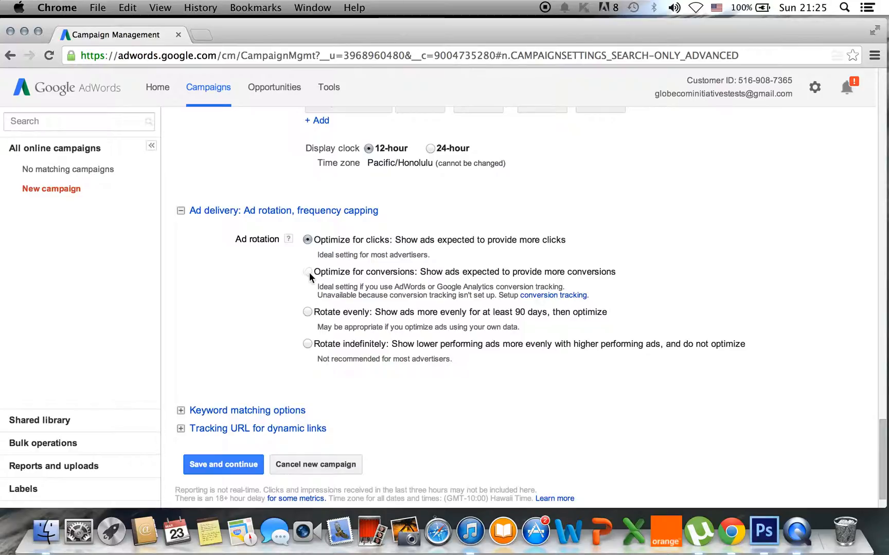
scroll(337, 286, "down", 2)
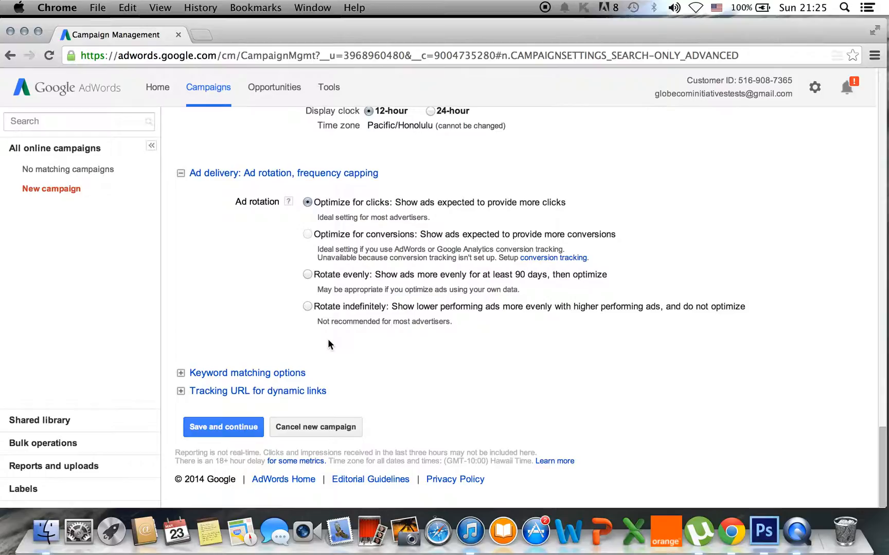
left_click(309, 275)
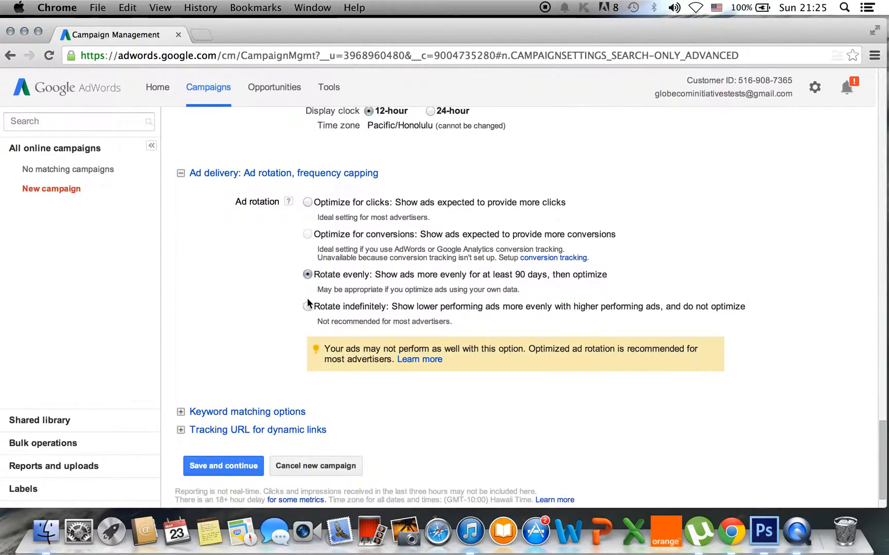
left_click(308, 200)
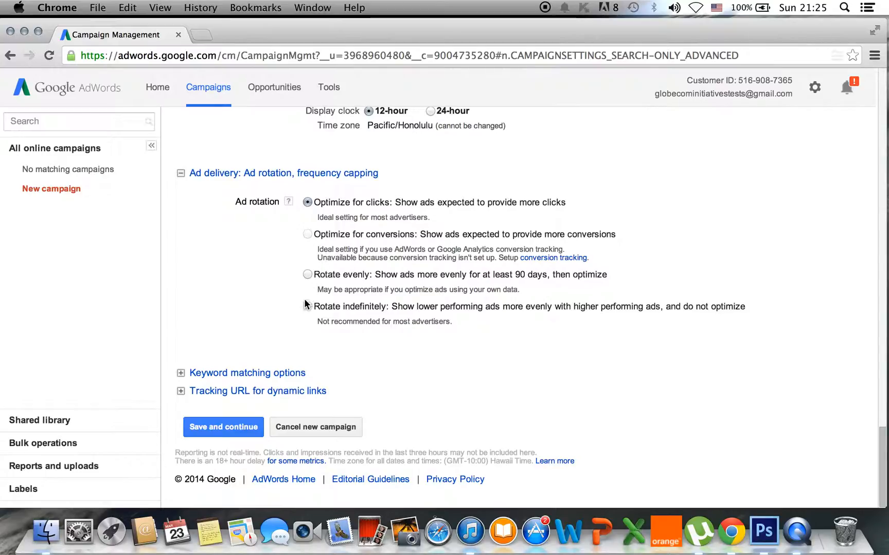
left_click(307, 272)
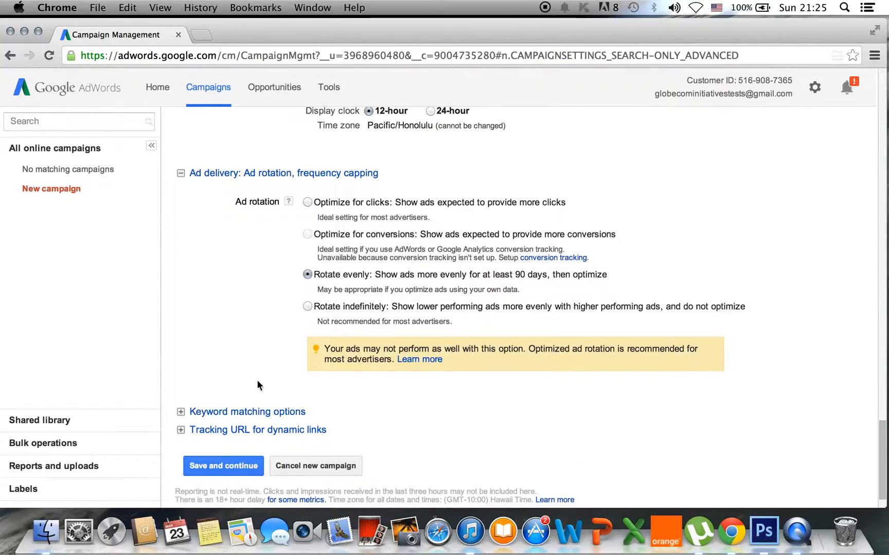
left_click(221, 467)
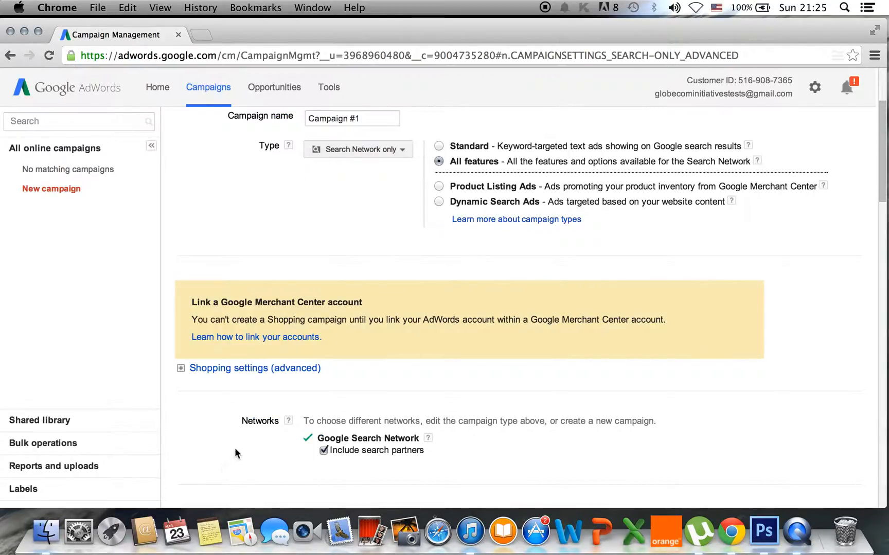
Step: Change the campaign's target locations to "United States and Canada"
scroll(248, 436, "down", 3)
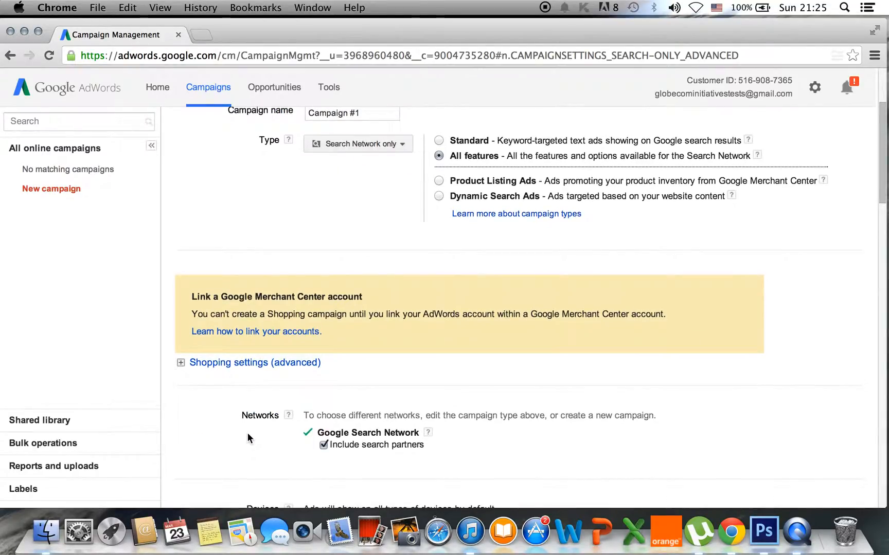
scroll(247, 435, "down", 10)
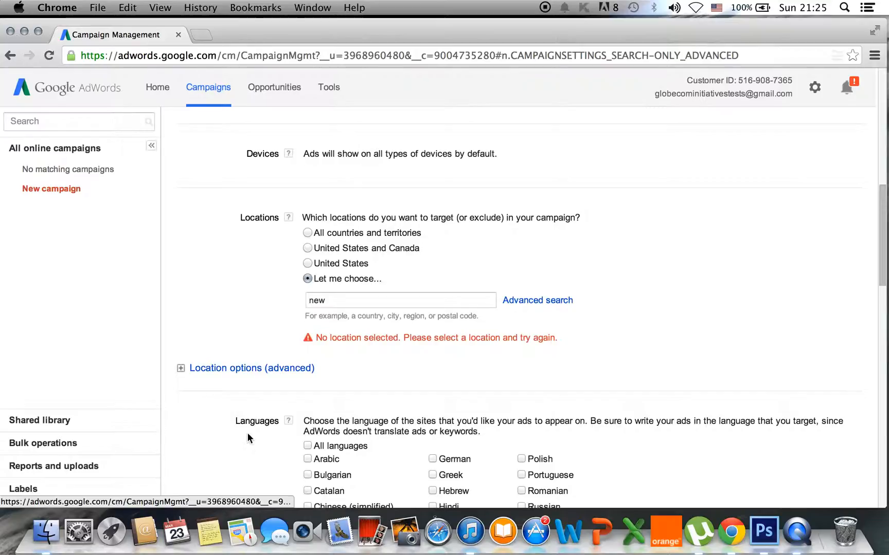
scroll(248, 436, "down", 1)
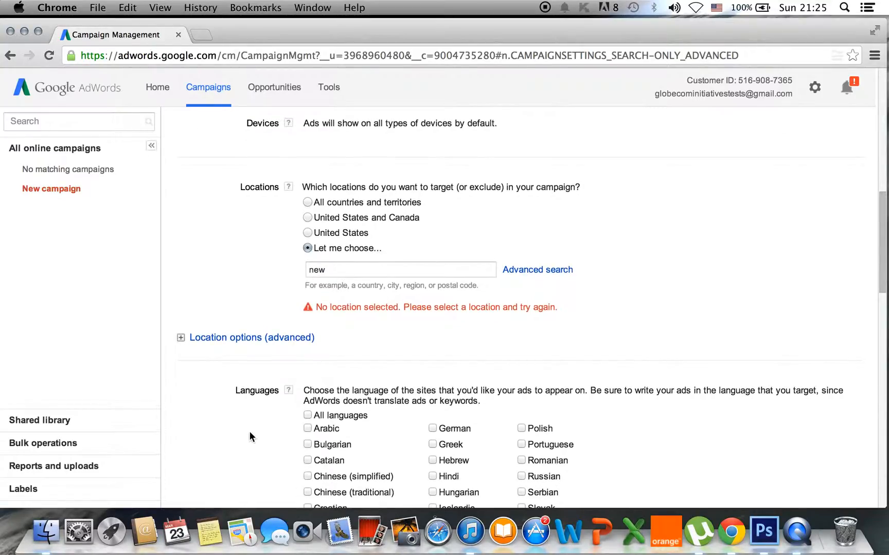
left_click(350, 263)
left_click_drag(350, 264, 296, 263)
left_click(307, 215)
scroll(263, 315, "down", 20)
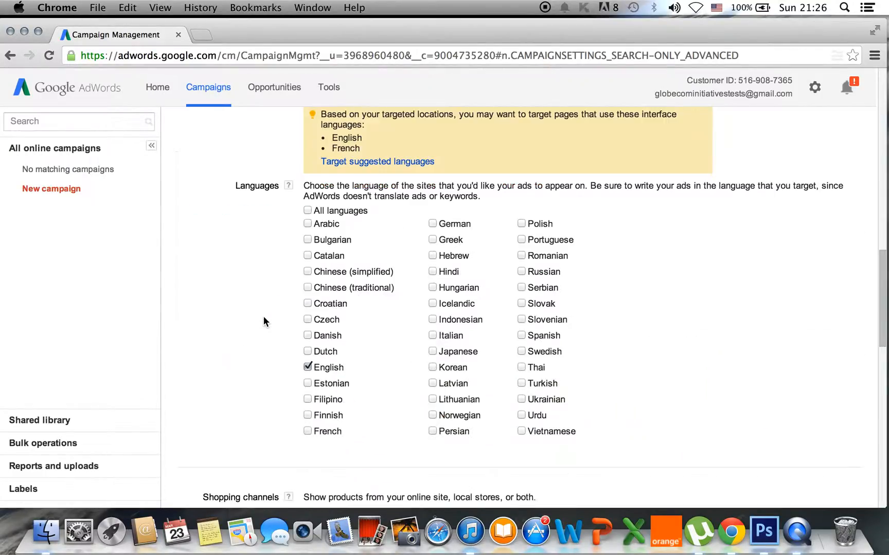
Step: Save the campaign settings and continue to creating the campaign's first ad group
scroll(265, 316, "up", 10)
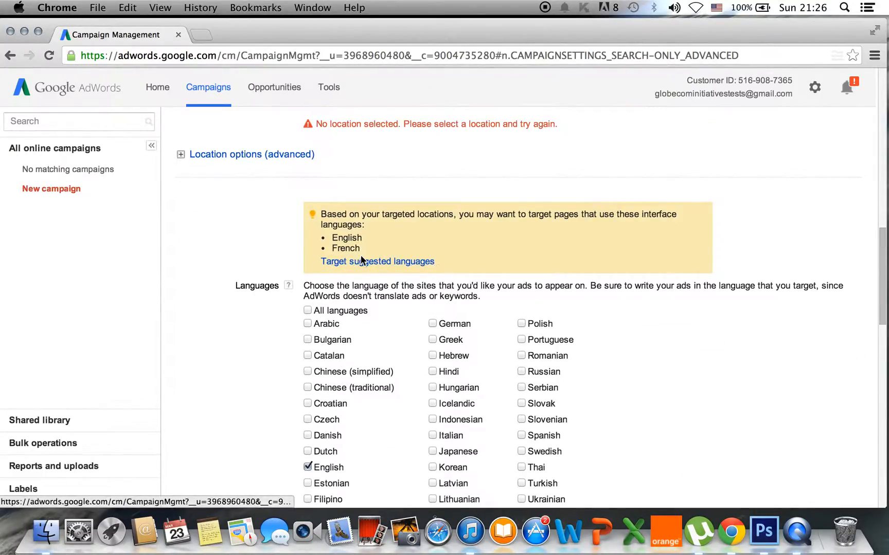
scroll(257, 351, "down", 15)
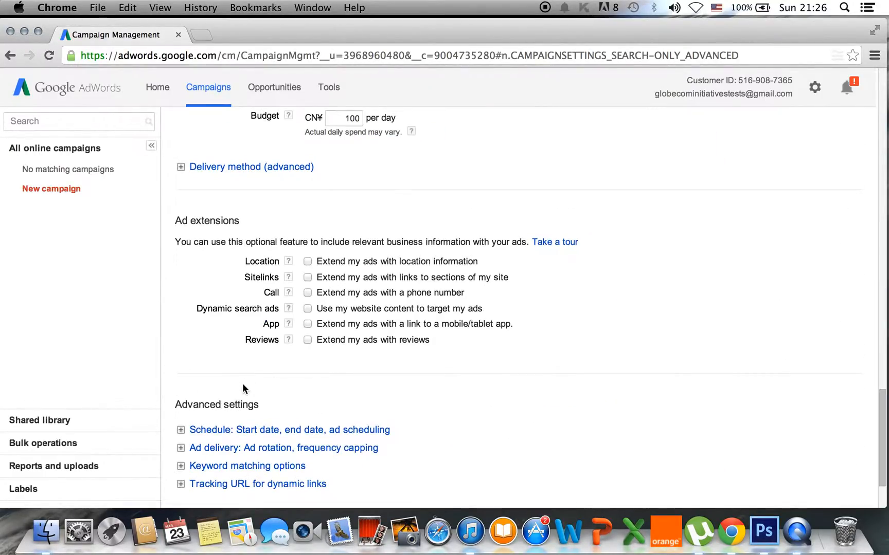
left_click(217, 425)
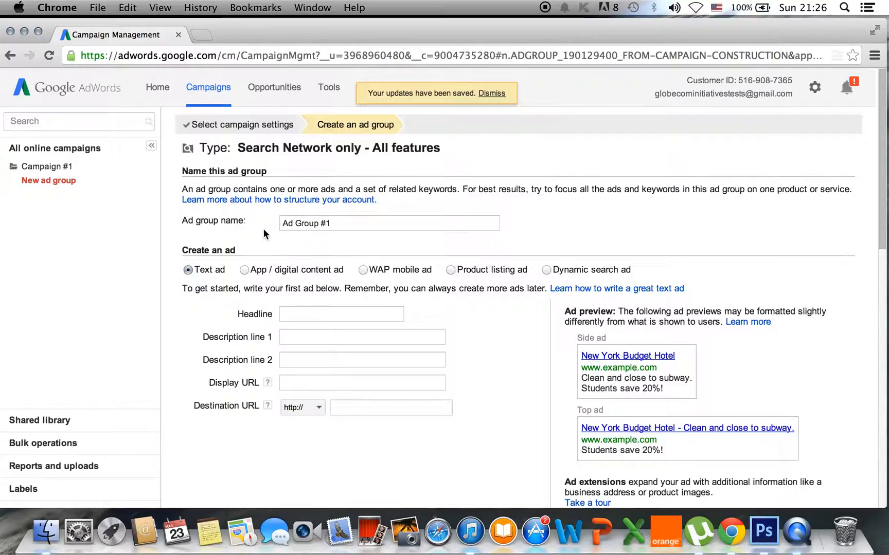
Step: Look over the new ad group form, examining its name, ad type, text ad fields and keywords section
scroll(214, 280, "down", 1)
scroll(211, 278, "down", 5)
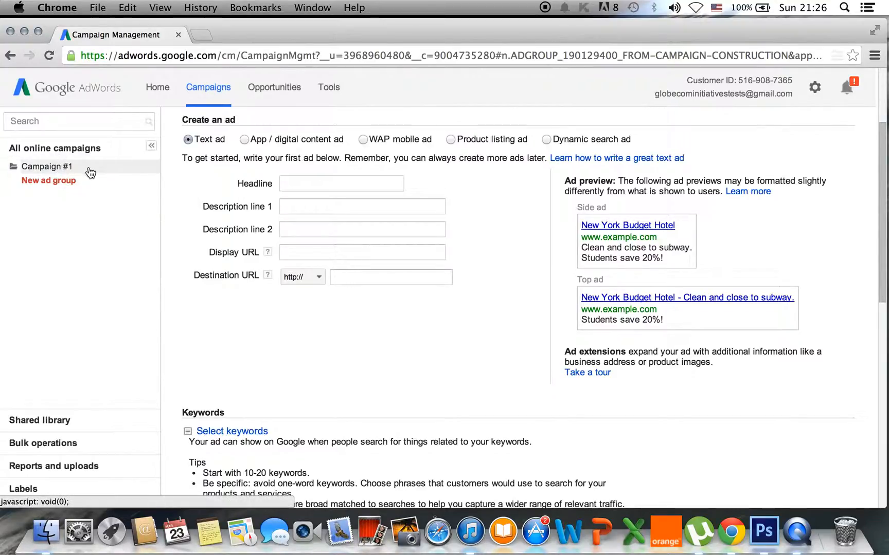
scroll(156, 189, "down", 2)
scroll(156, 189, "up", 5)
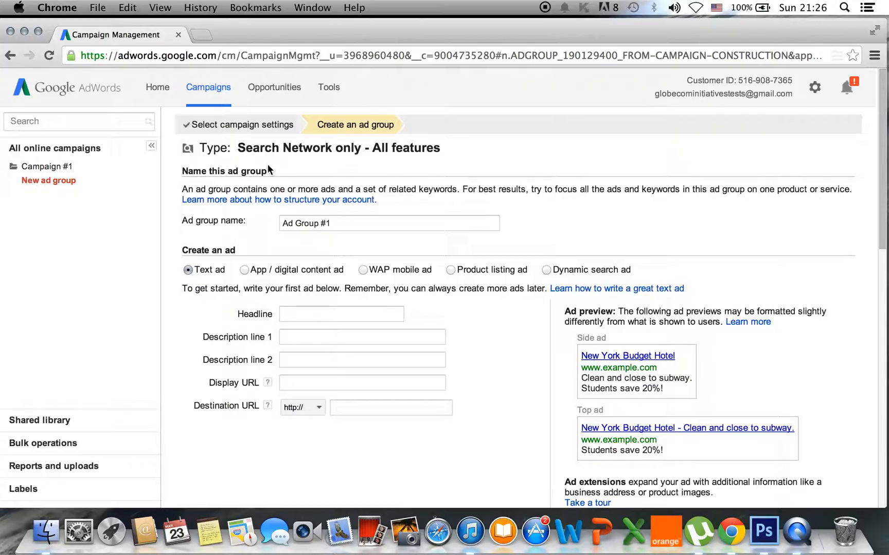
scroll(266, 282, "down", 10)
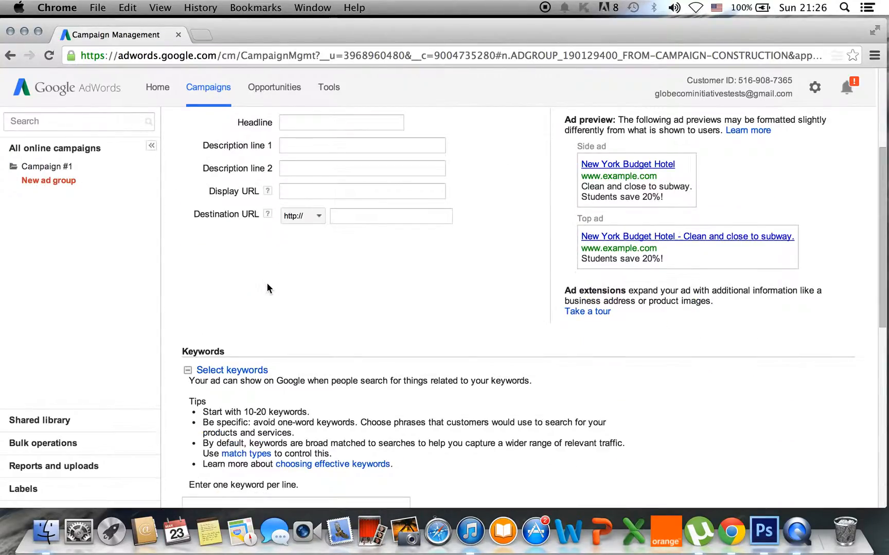
scroll(267, 284, "up", 10)
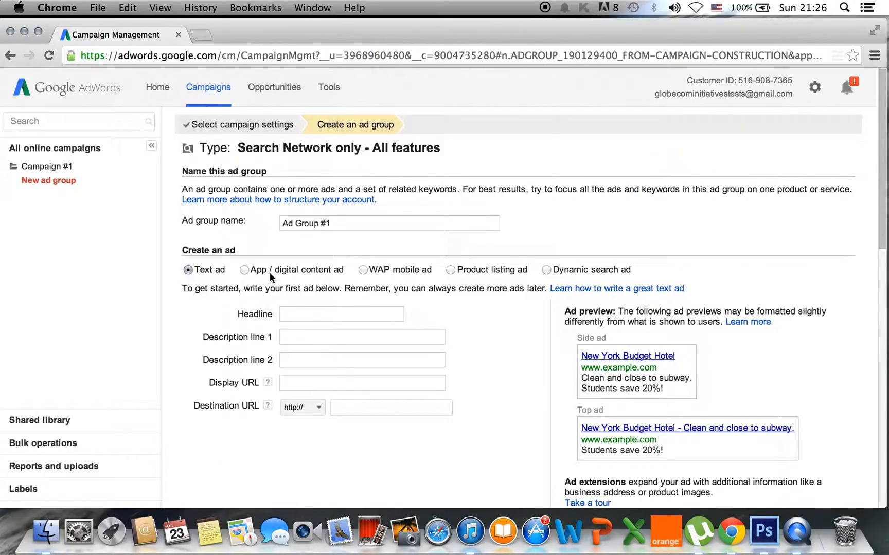